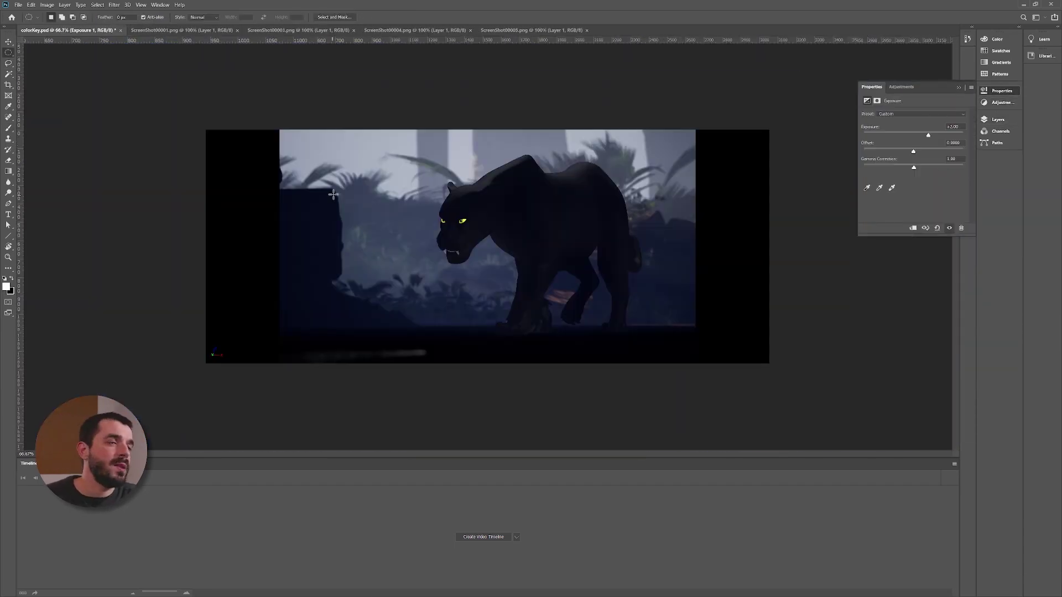
left_click(903, 246)
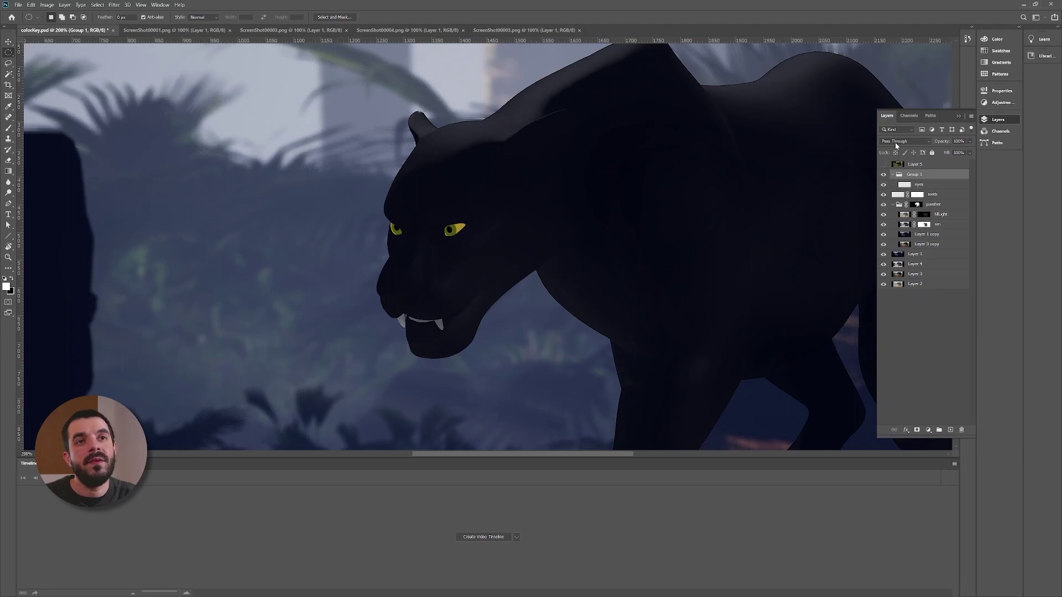
left_click(1000, 103)
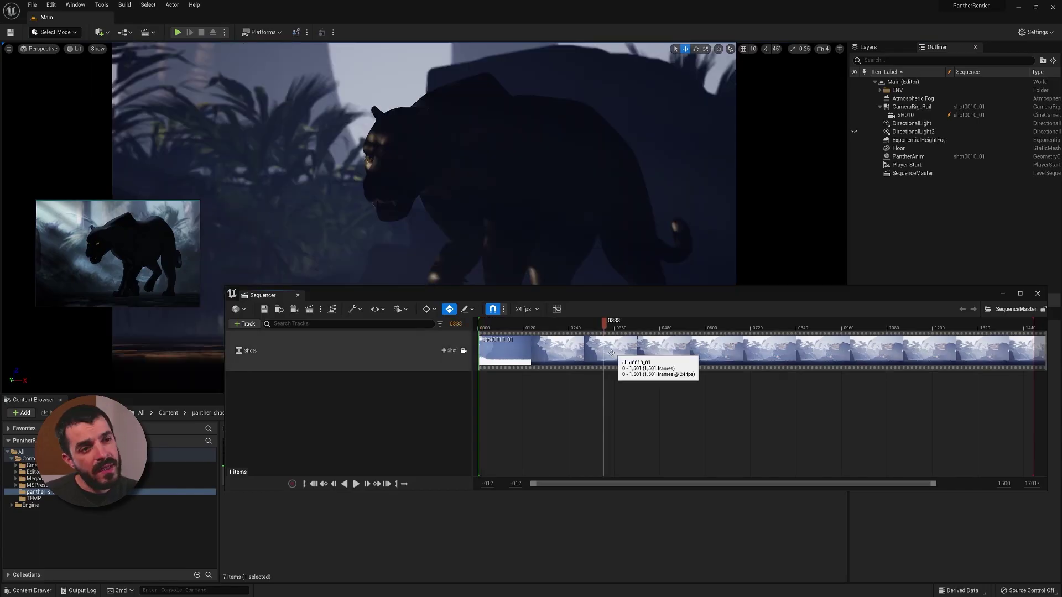
Open the SequenceMaster job's render configuration from the Movie Render Queue, choose an output directory, accept the settings, and render locally
left_click(309, 309)
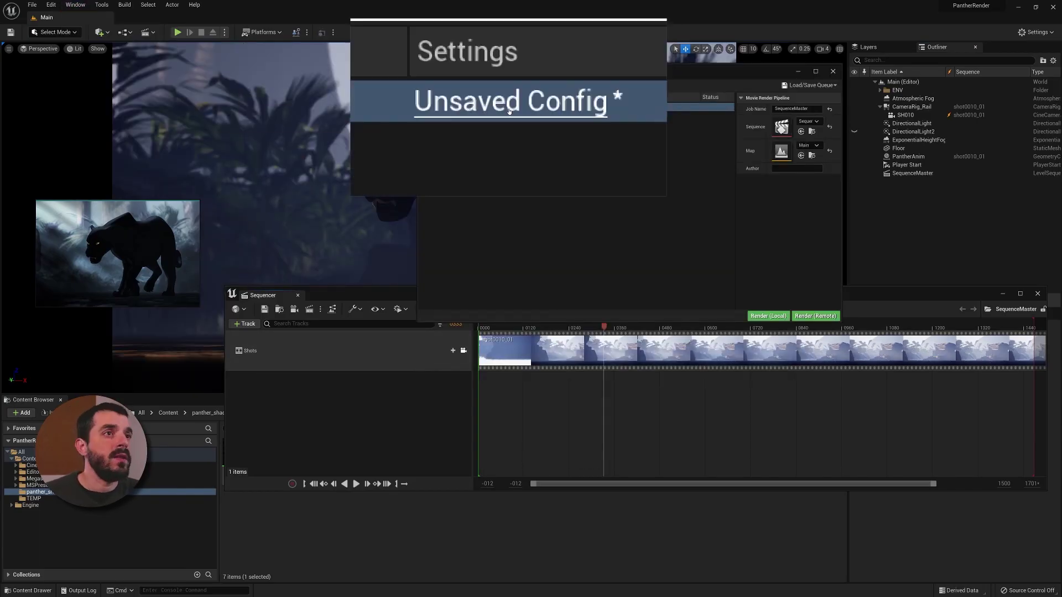
left_click(509, 107)
left_click(423, 260)
left_click(641, 217)
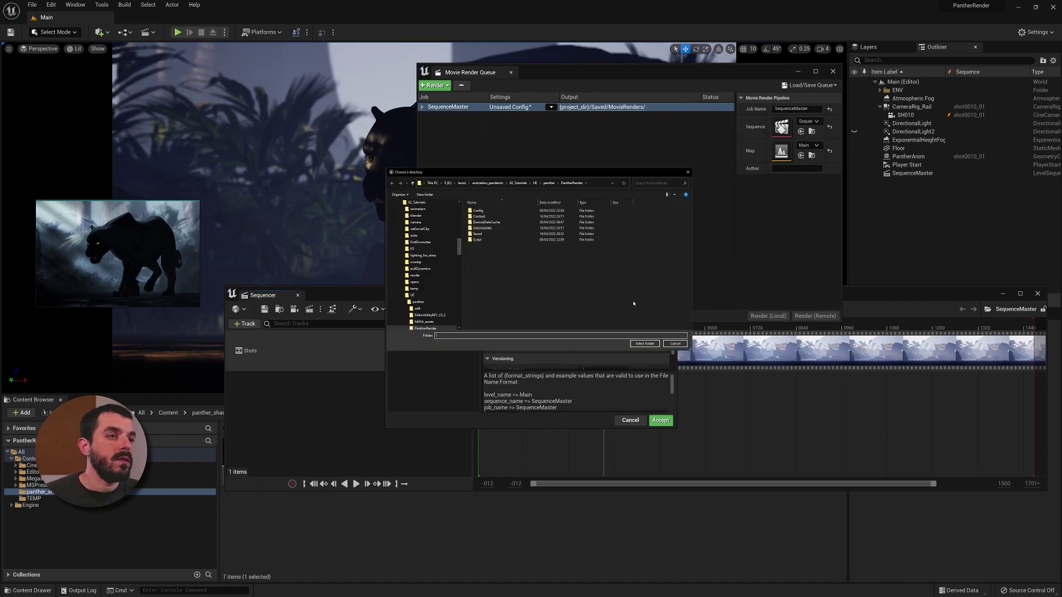
left_click(653, 394)
left_click(660, 420)
left_click(768, 316)
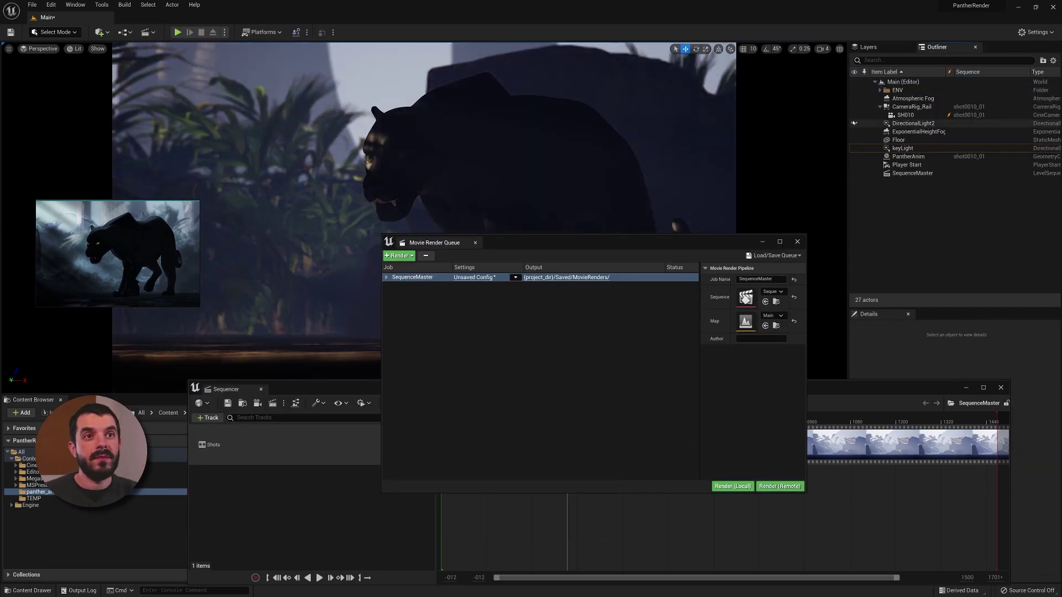
left_click(913, 123)
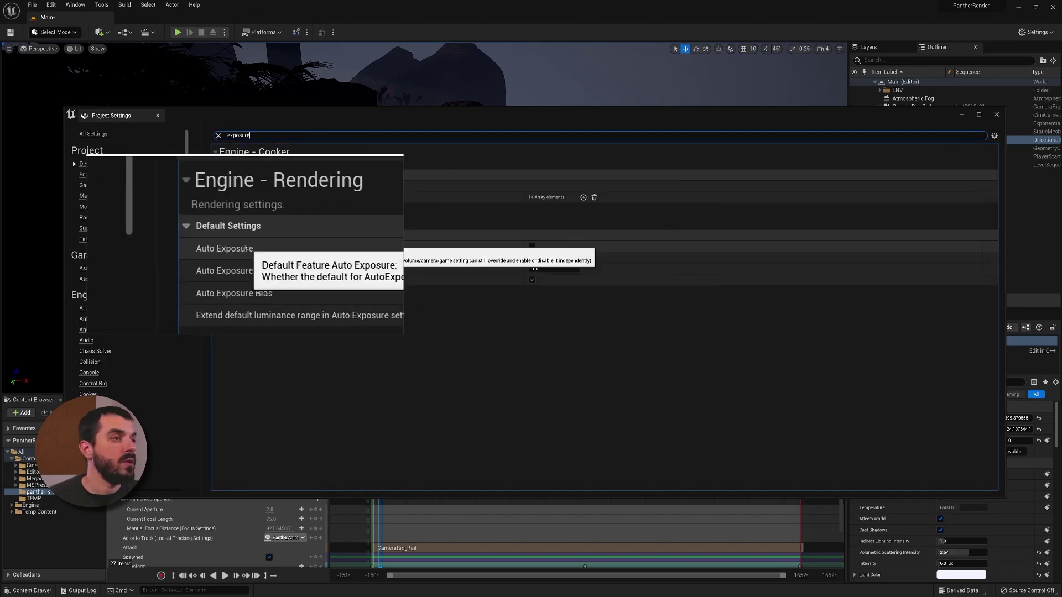
left_click(995, 115)
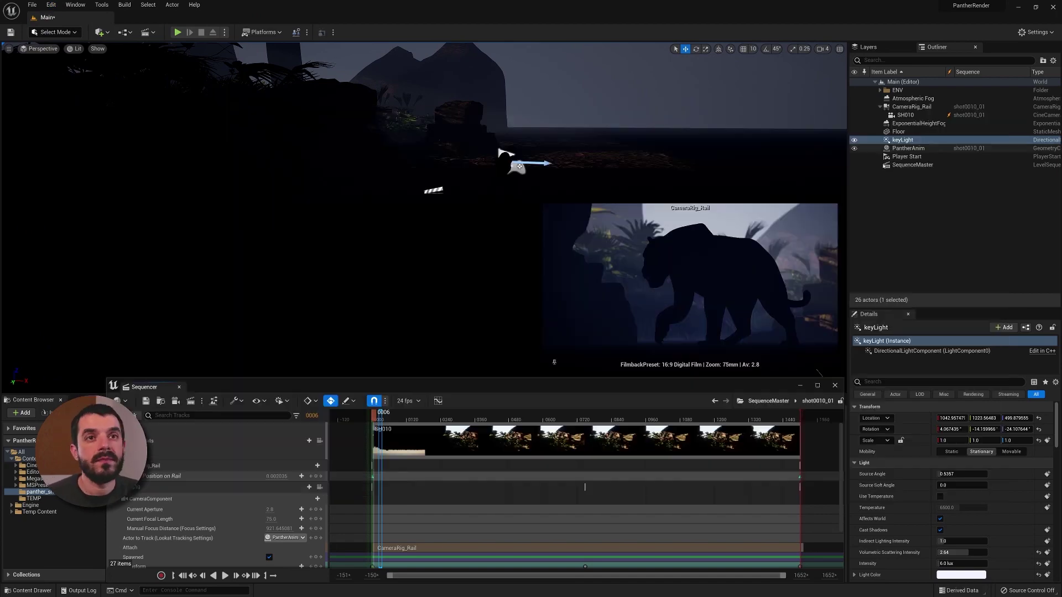
left_click(77, 52)
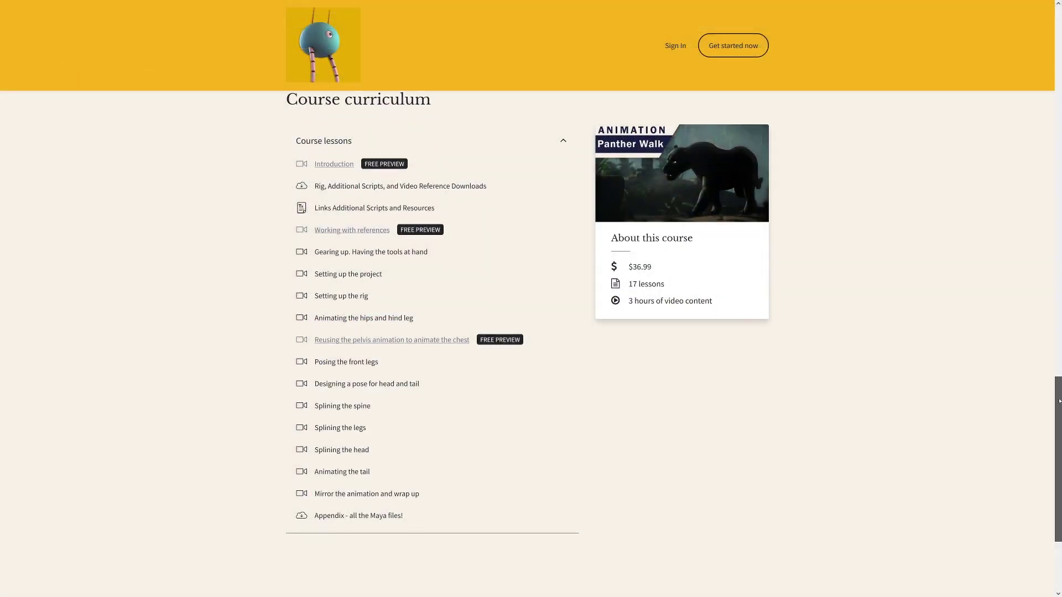
scroll(531, 332, "down", 3)
scroll(531, 332, "up", 12)
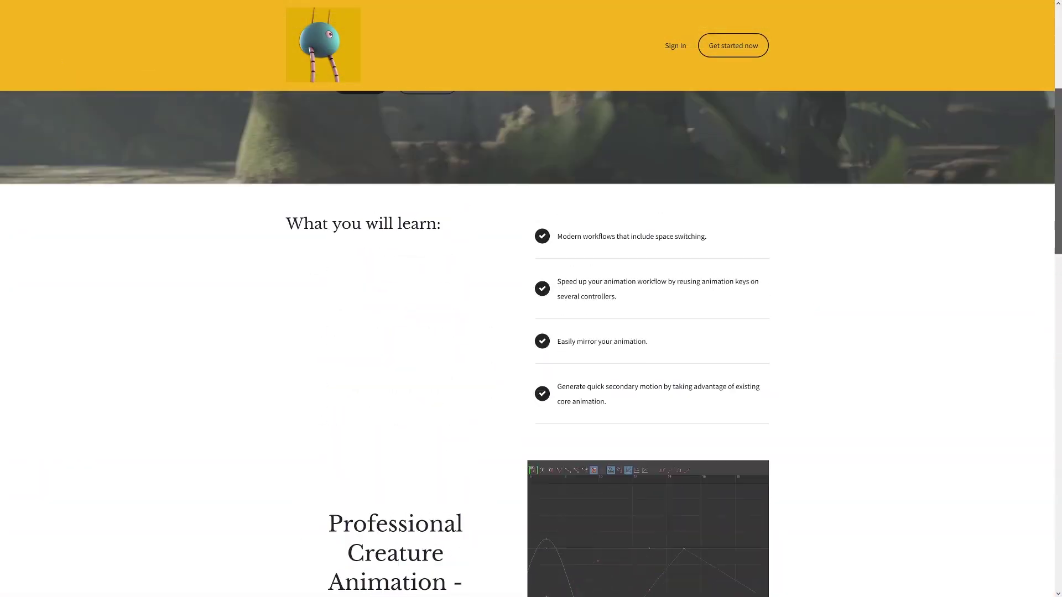
scroll(531, 332, "up", 6)
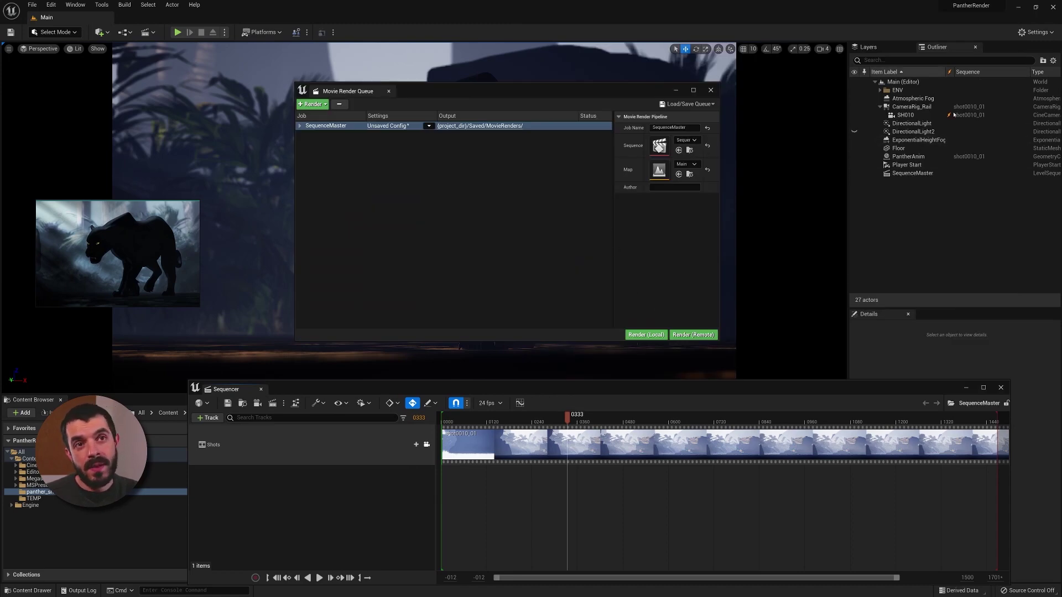
Rename the DirectionalLight actor as keyLight
left_click_drag(579, 98, 666, 249)
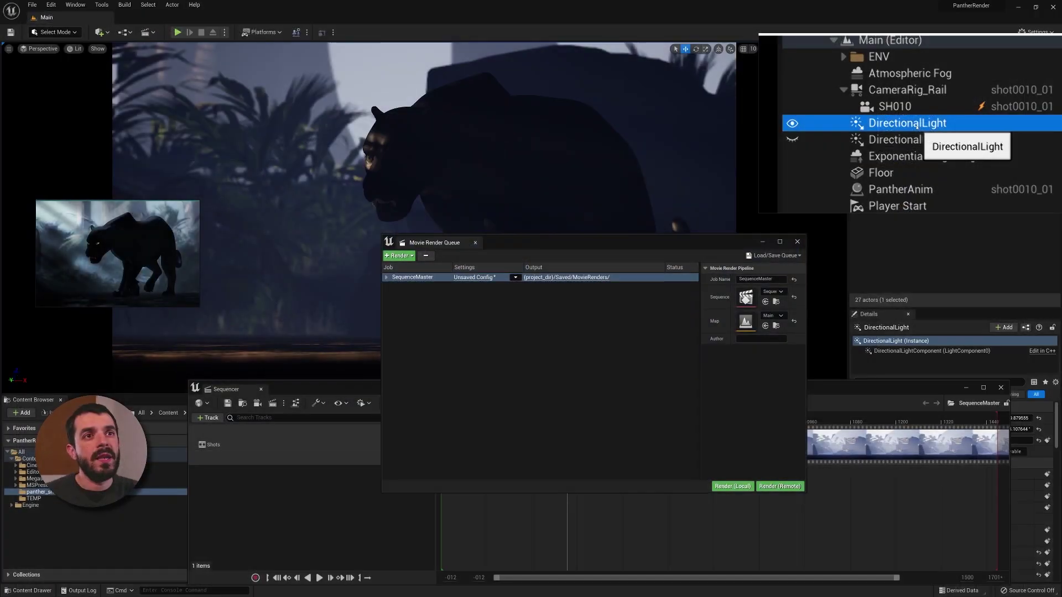
key("F2")
type("ke")
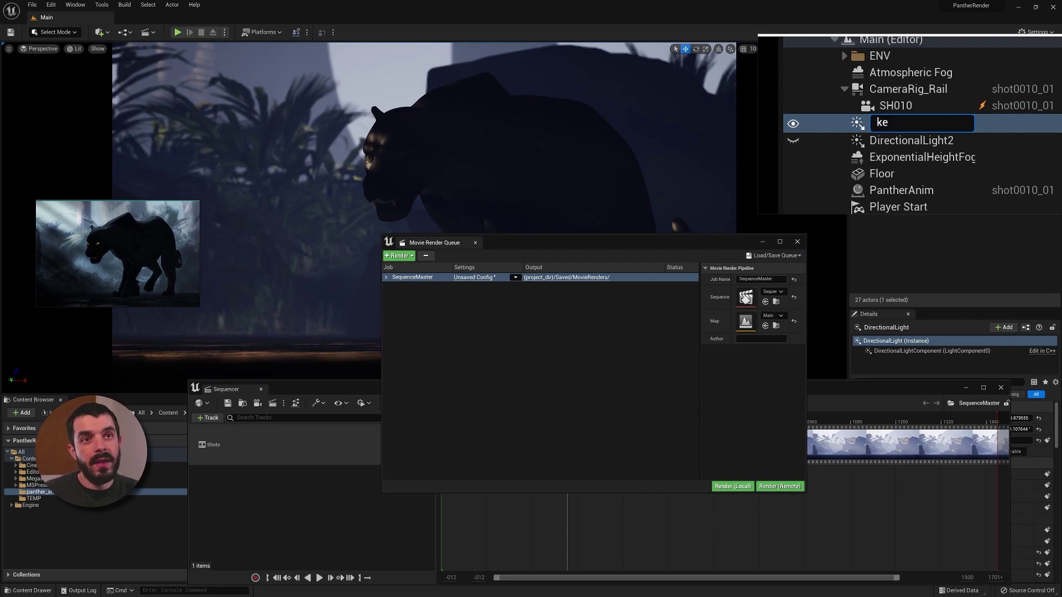
type("yLight")
key("Return")
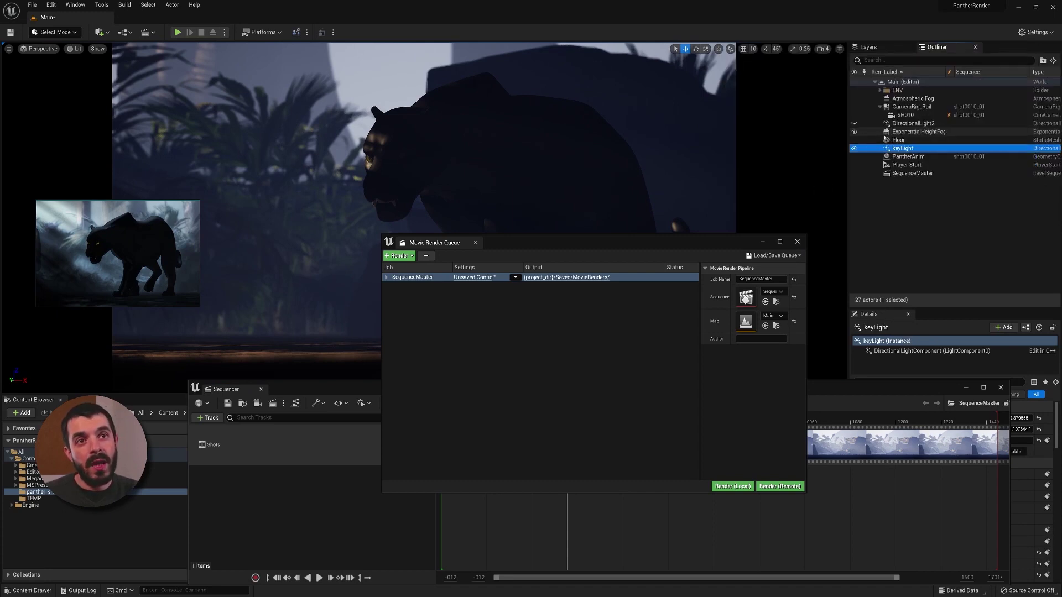
Render the SequenceMaster job locally and review its first rendered frame
left_click(731, 487)
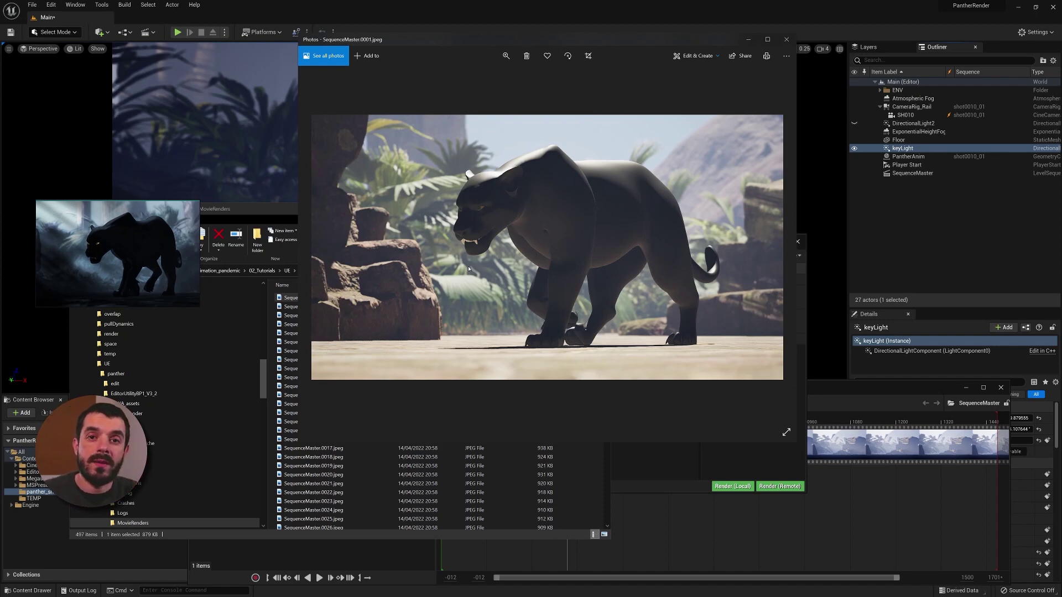
left_click(859, 126)
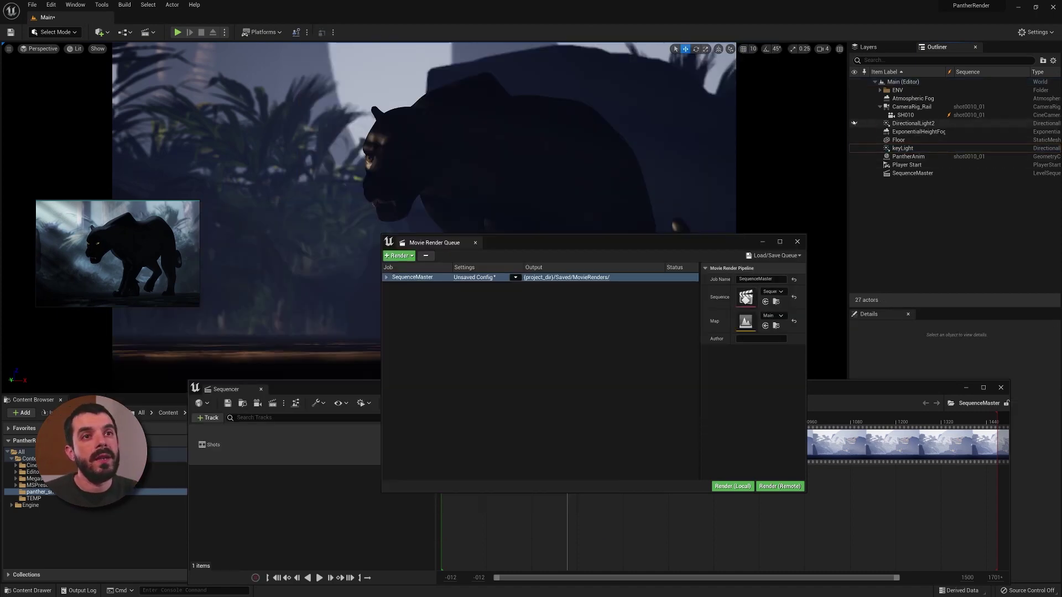
Check the scene with DirectionalLight2 shown and hidden, delete that light from the level, and render SequenceMaster locally again
left_click(854, 123)
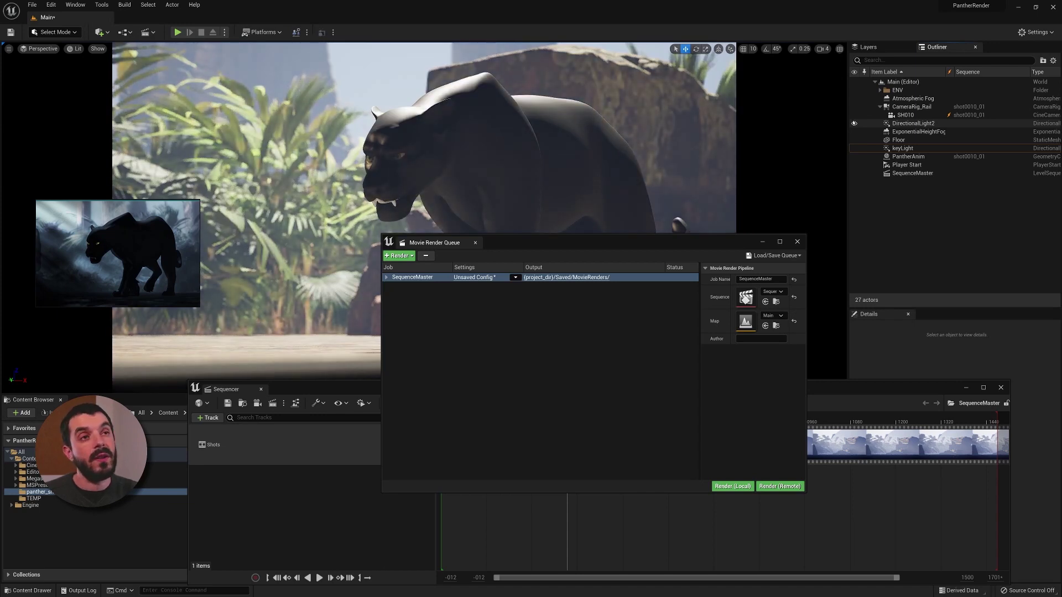
left_click(853, 123)
left_click(900, 124)
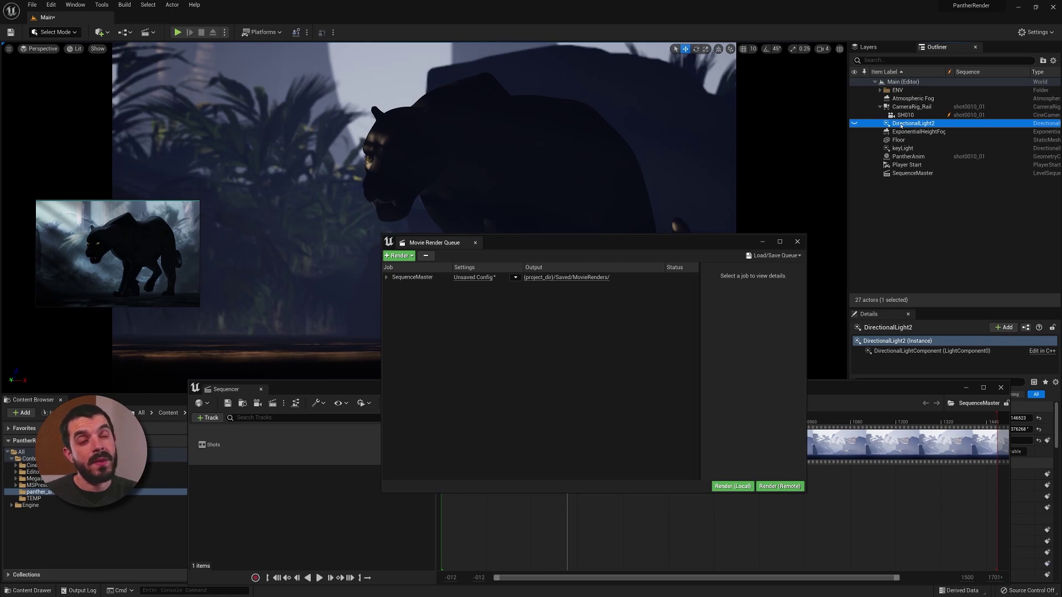
key("Delete")
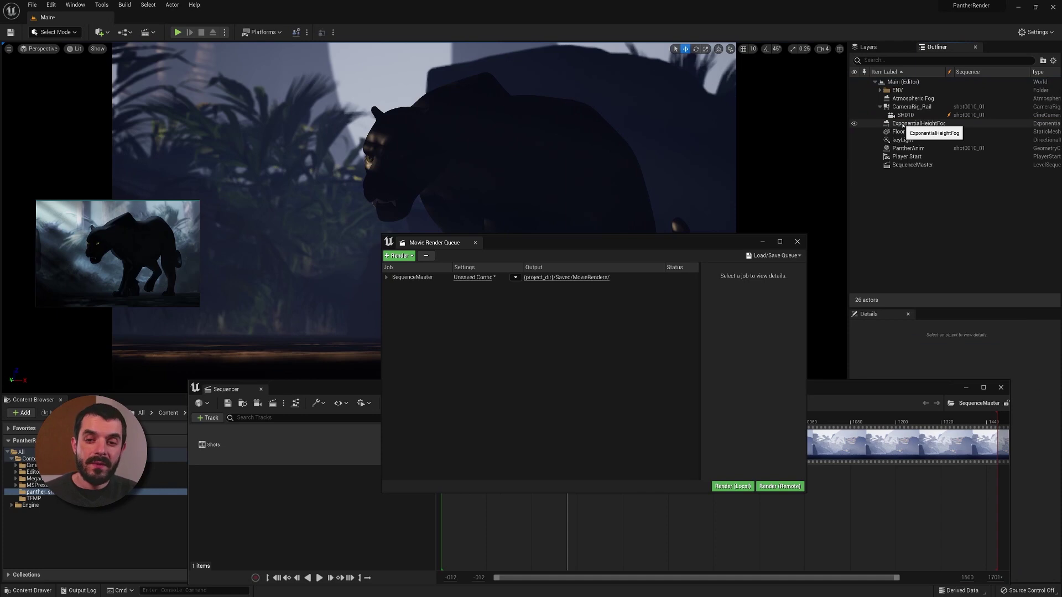
left_click(727, 486)
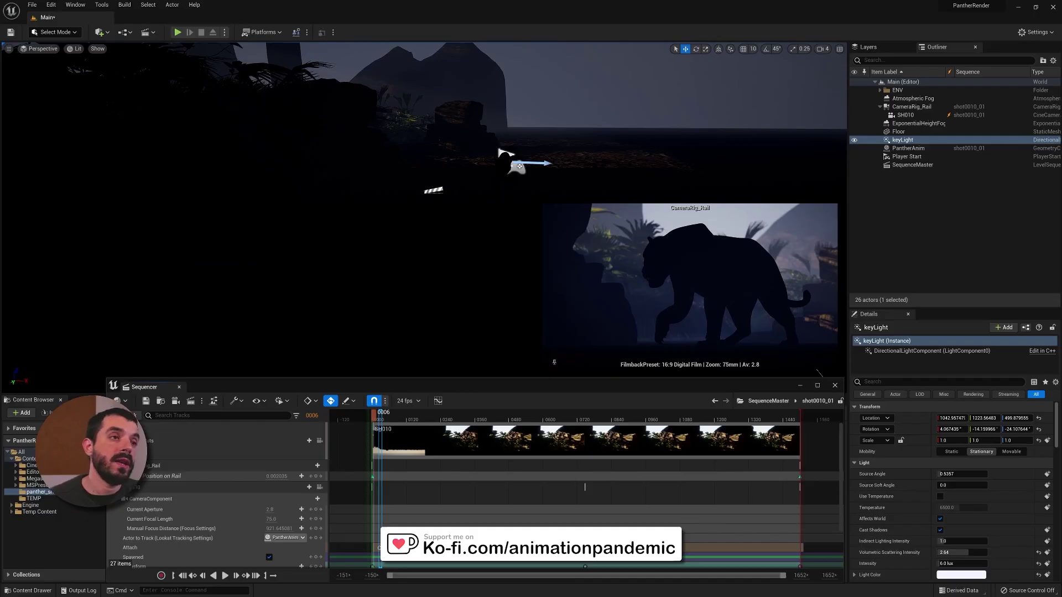
Turn off Eye Adaptation in the viewport's post-processing show flags
left_click(98, 51)
mouse_move(153, 237)
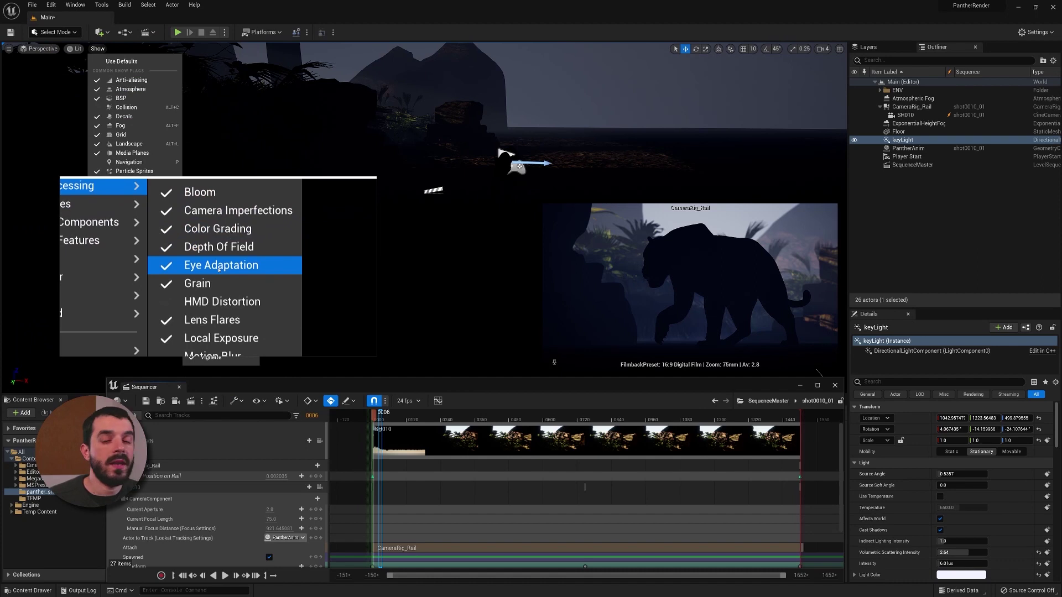
left_click(218, 266)
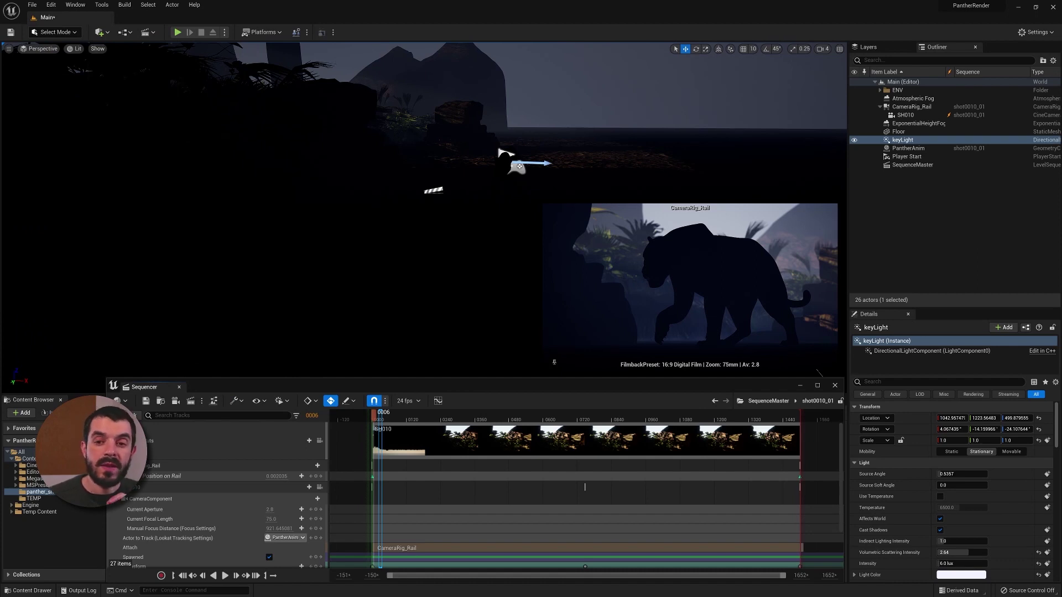
Search the project settings for "exposure" and inspect the default Auto Exposure option under Engine - Rendering
left_click(51, 5)
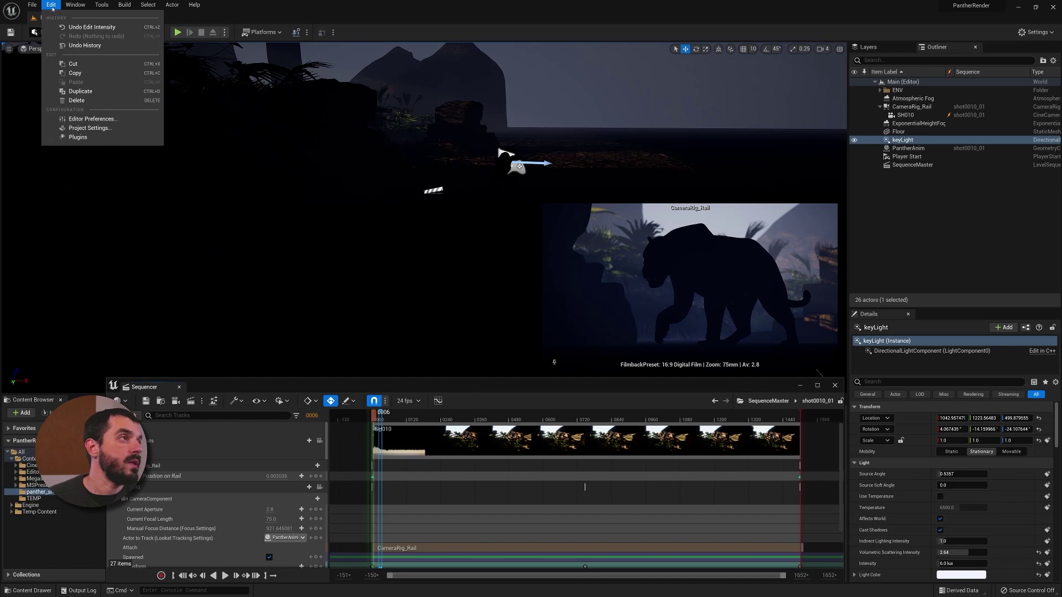
left_click(89, 128)
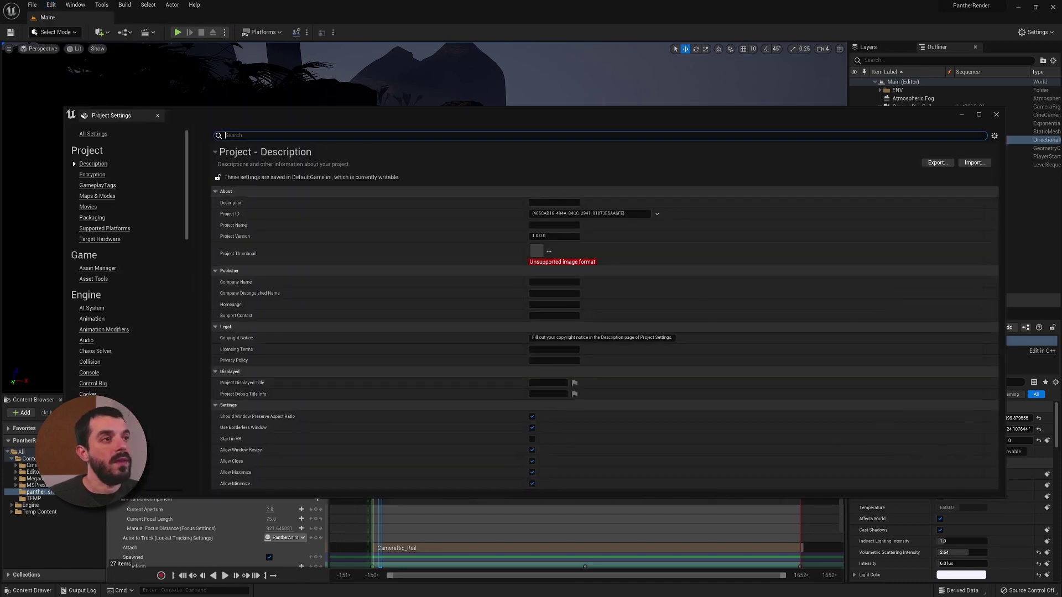
type("exposure")
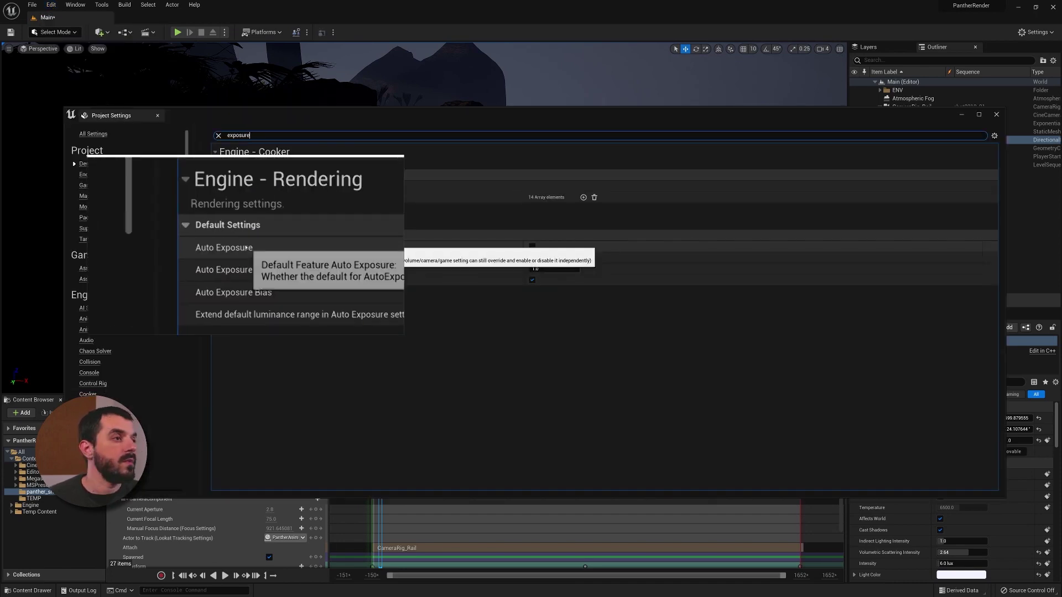
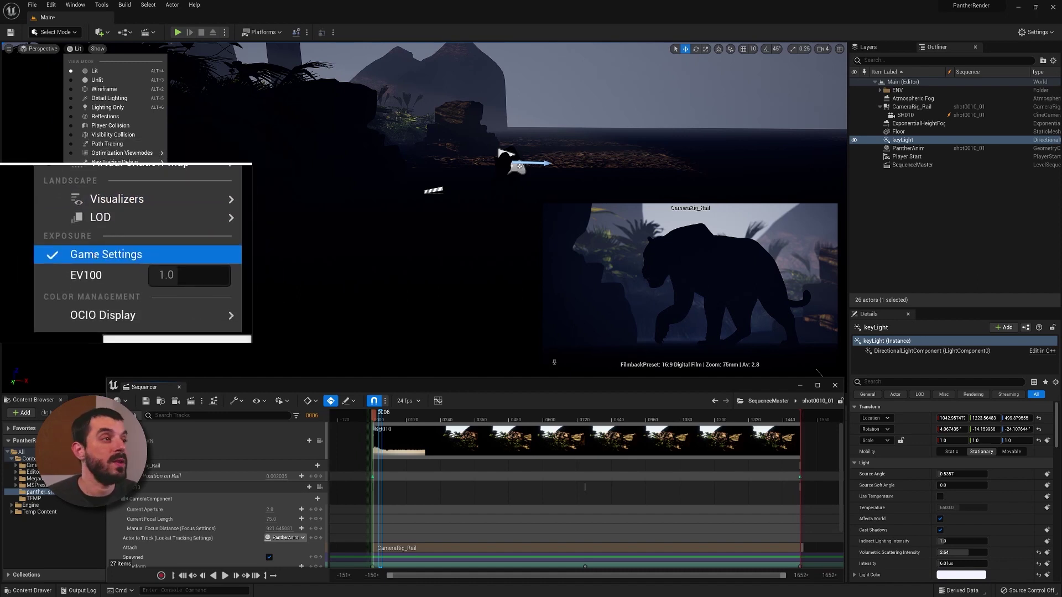
Disable the Game Settings exposure for the viewport and set its EV100 value to -5
left_click(104, 217)
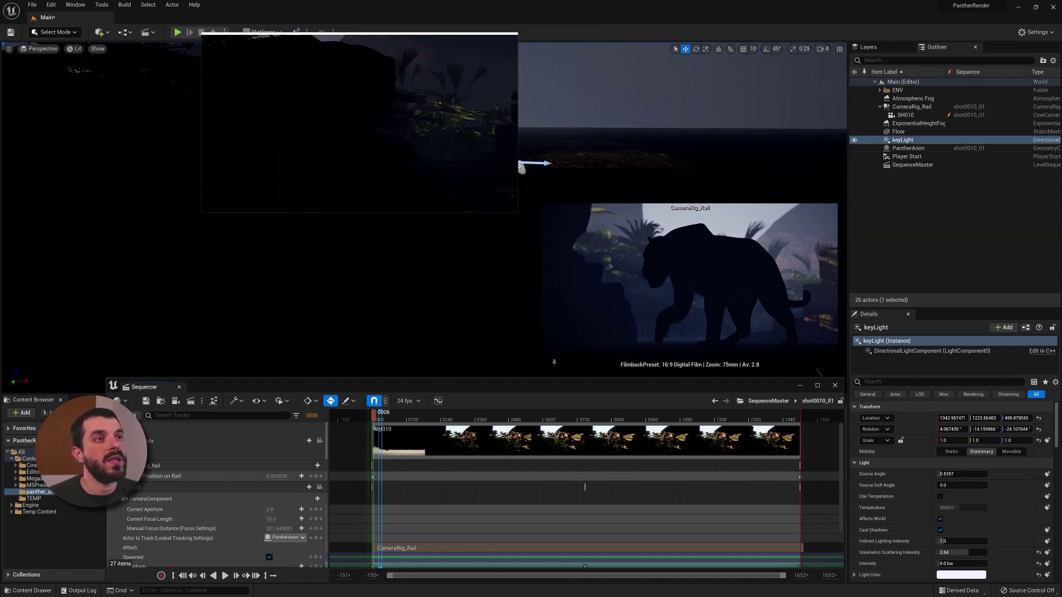
left_click(74, 49)
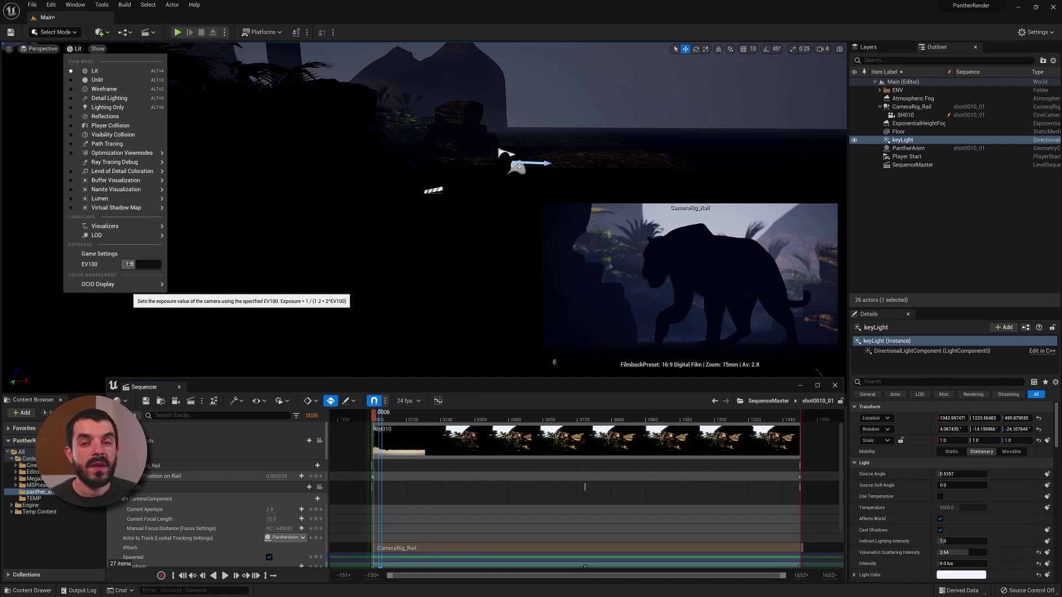
left_click_drag(138, 265, 69, 264)
left_click(141, 264)
type("-5")
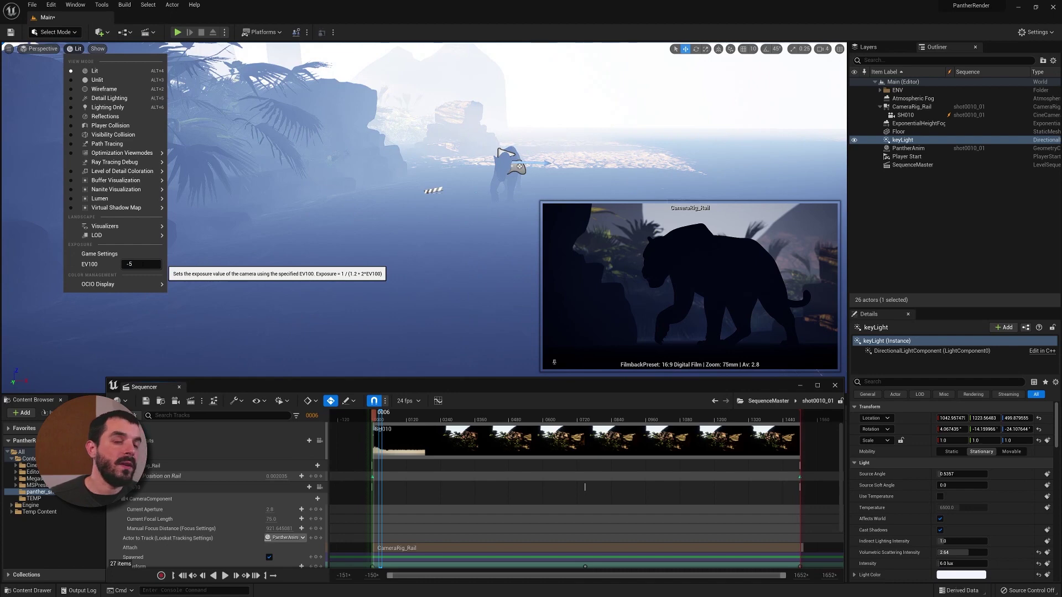
key("Return")
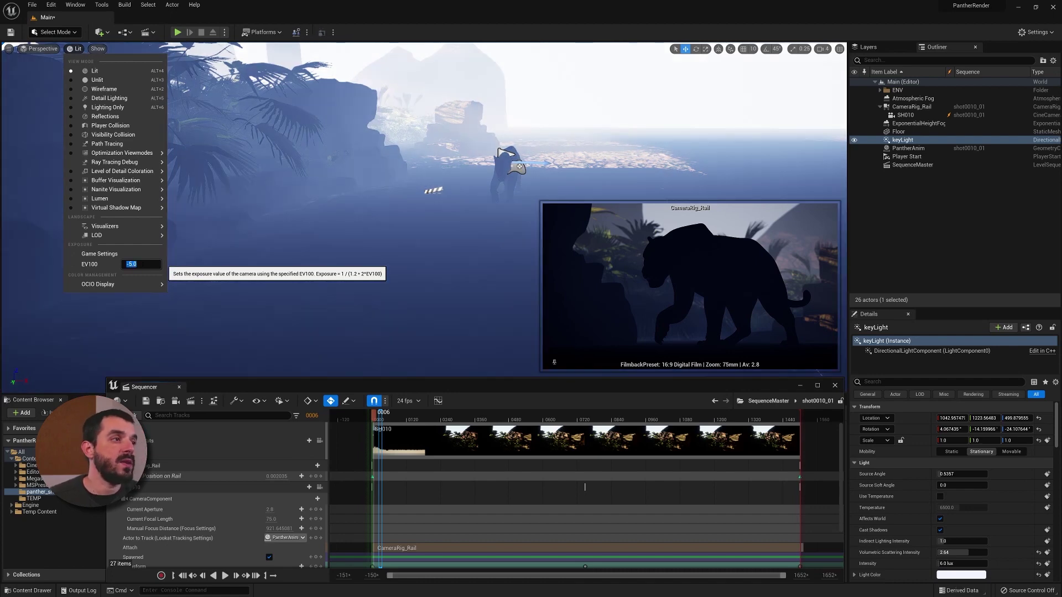
Inspect the render preview of SequenceMaster beside the viewport and cancel the running render
mouse_move(110, 235)
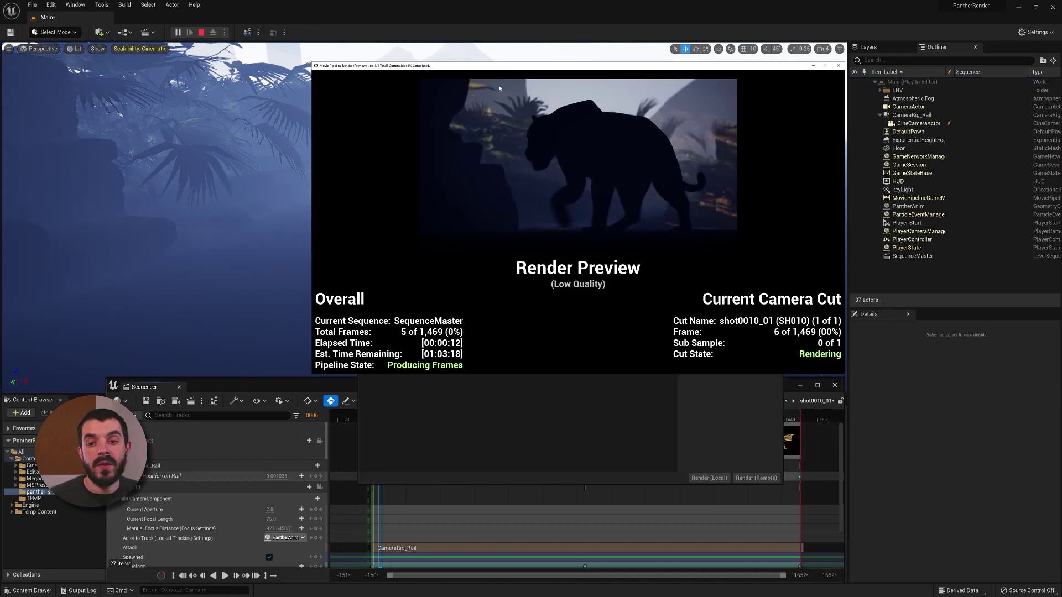
left_click_drag(478, 66, 271, 155)
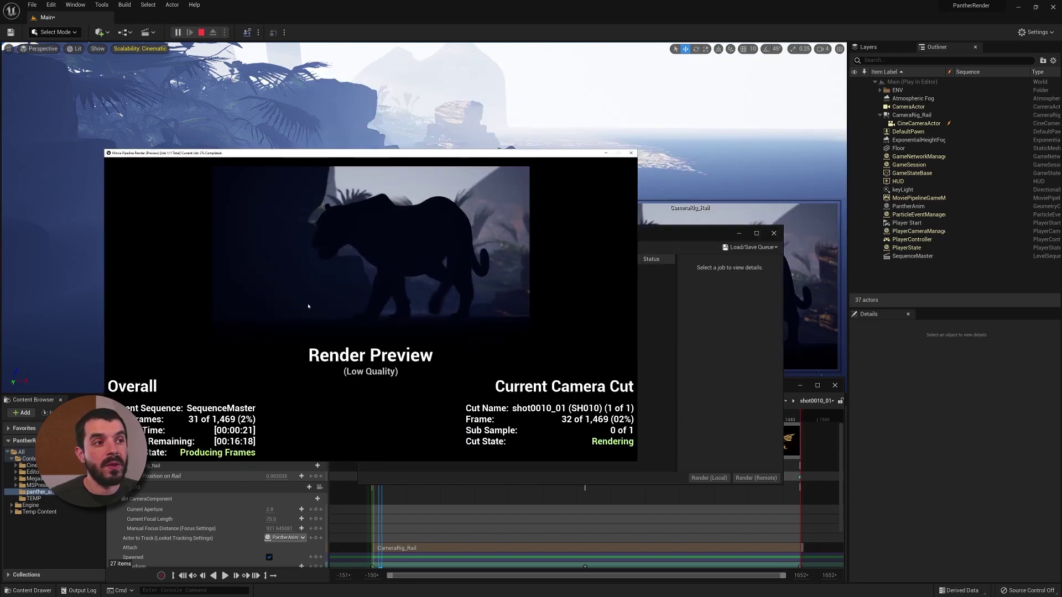
key("Escape")
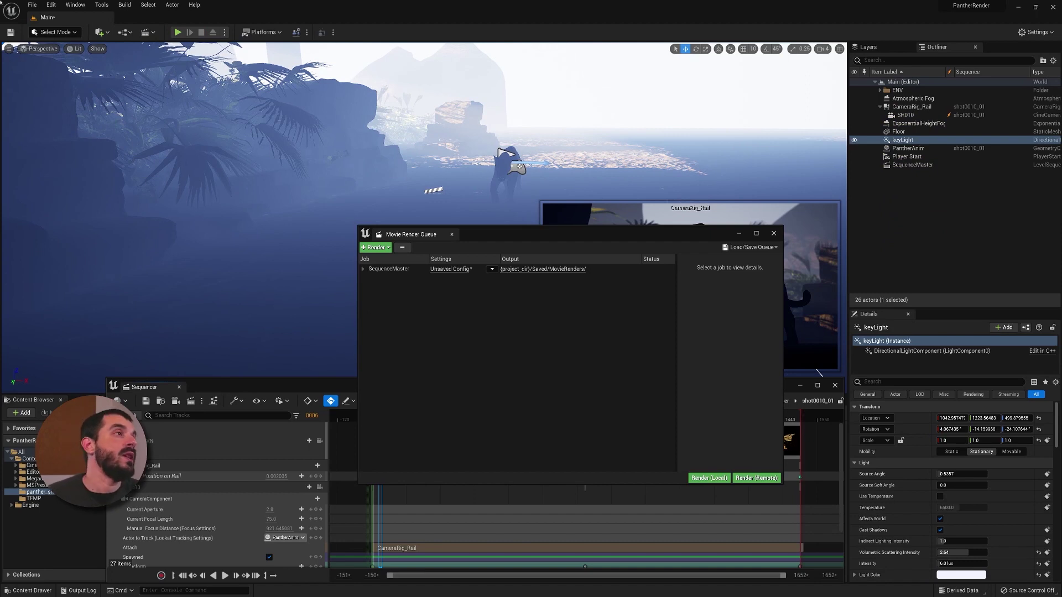
Check the viewport's EV100 setting and add a PostProcessVolume to the level, selecting it among the scene actors
left_click(74, 49)
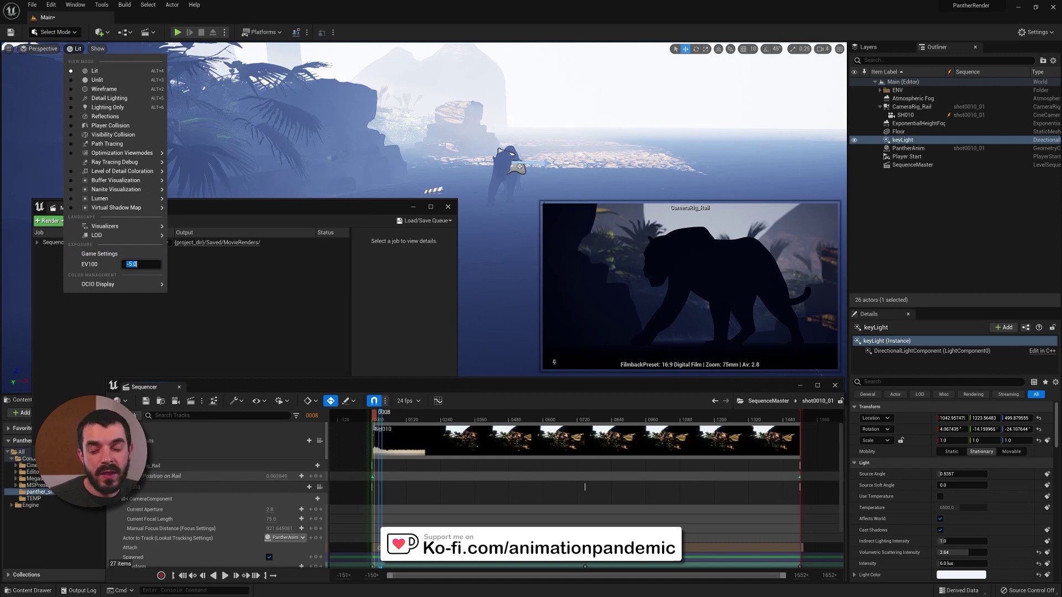
key("Escape")
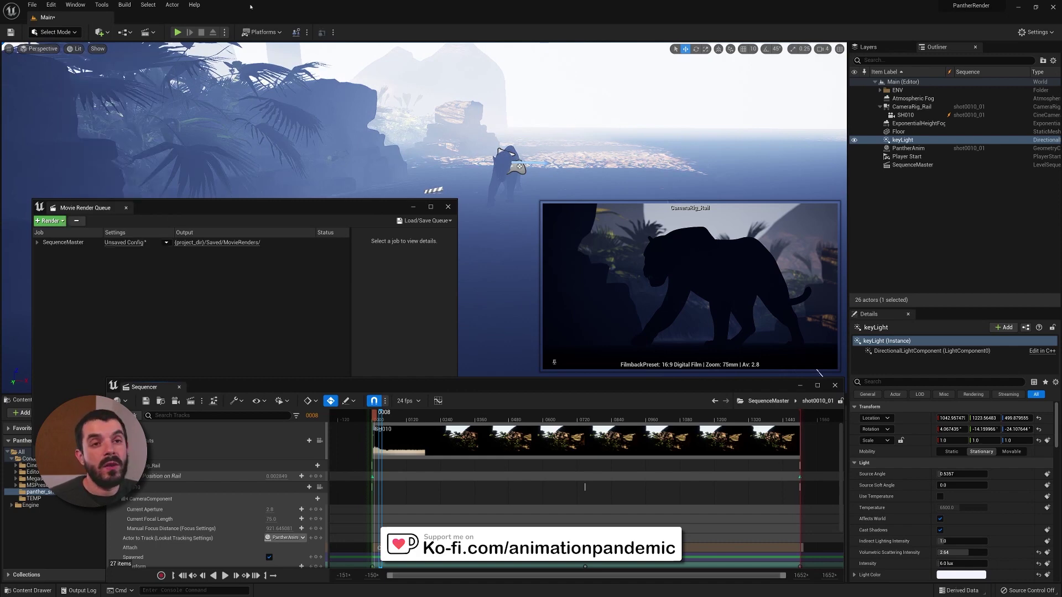
left_click(107, 33)
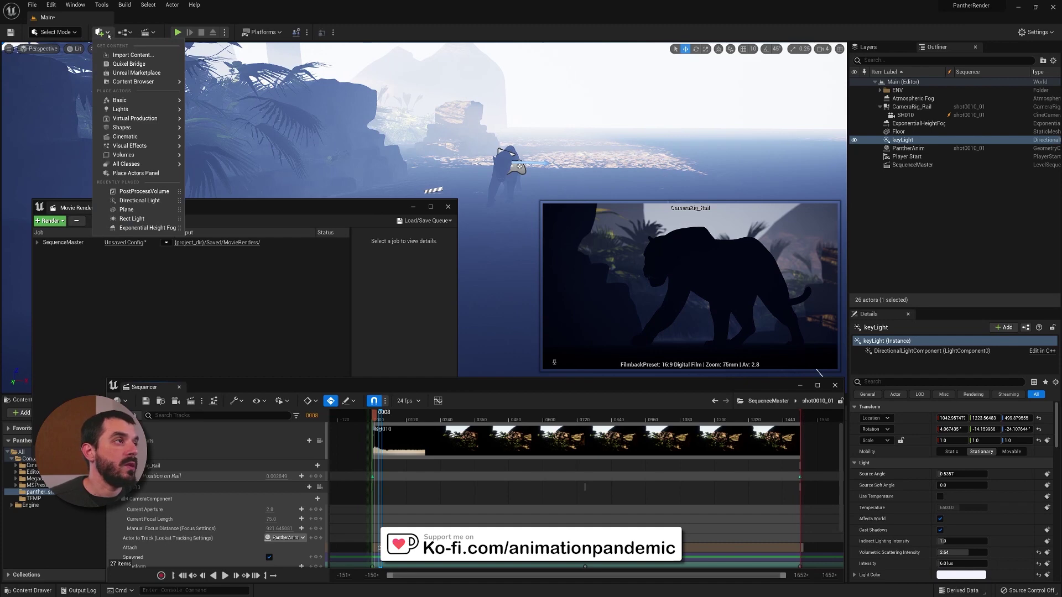
mouse_move(146, 160)
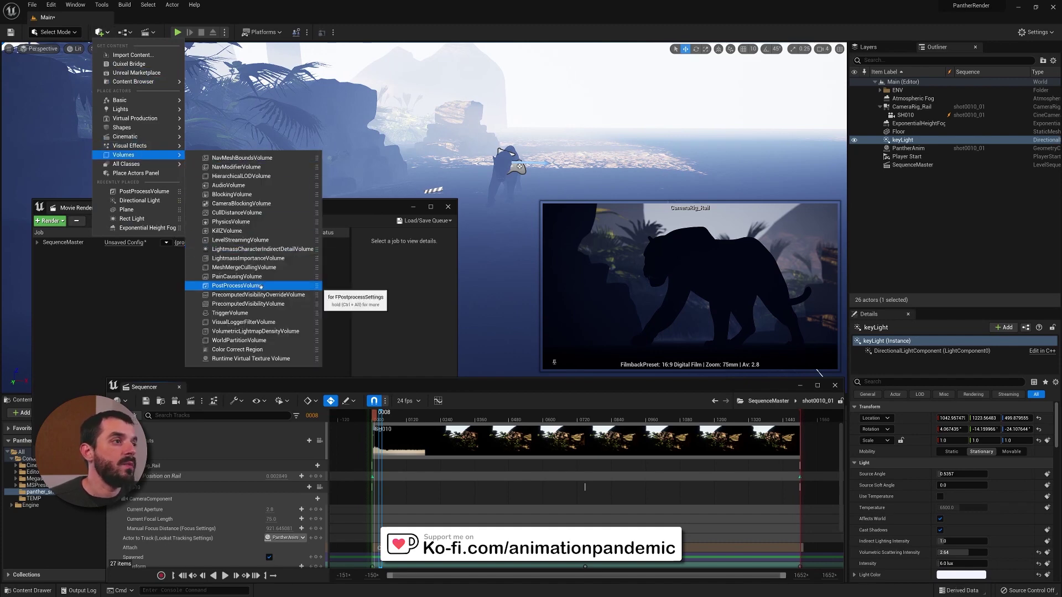
left_click(236, 285)
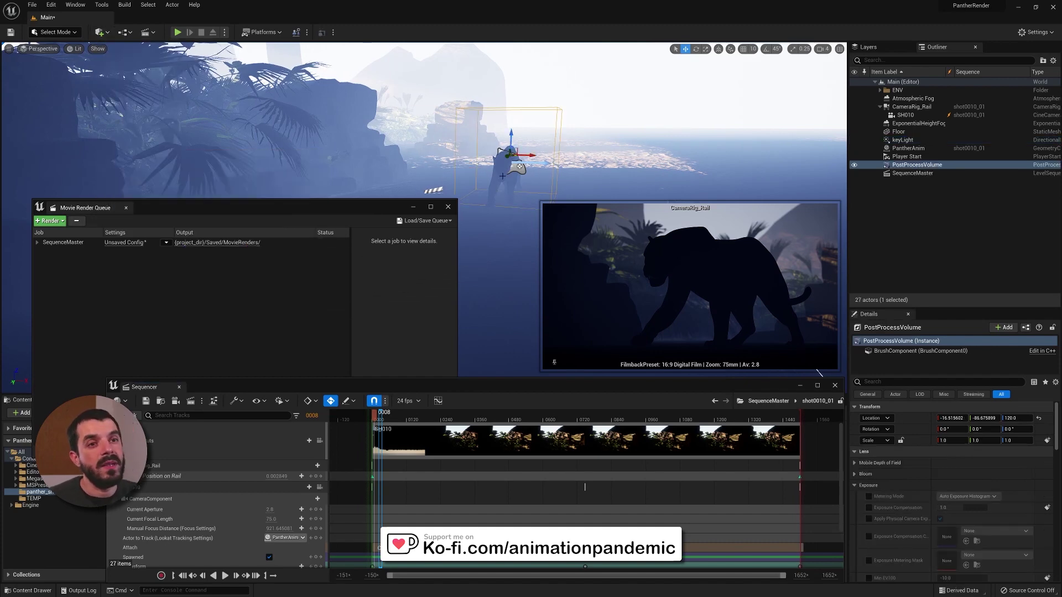
left_click(915, 165)
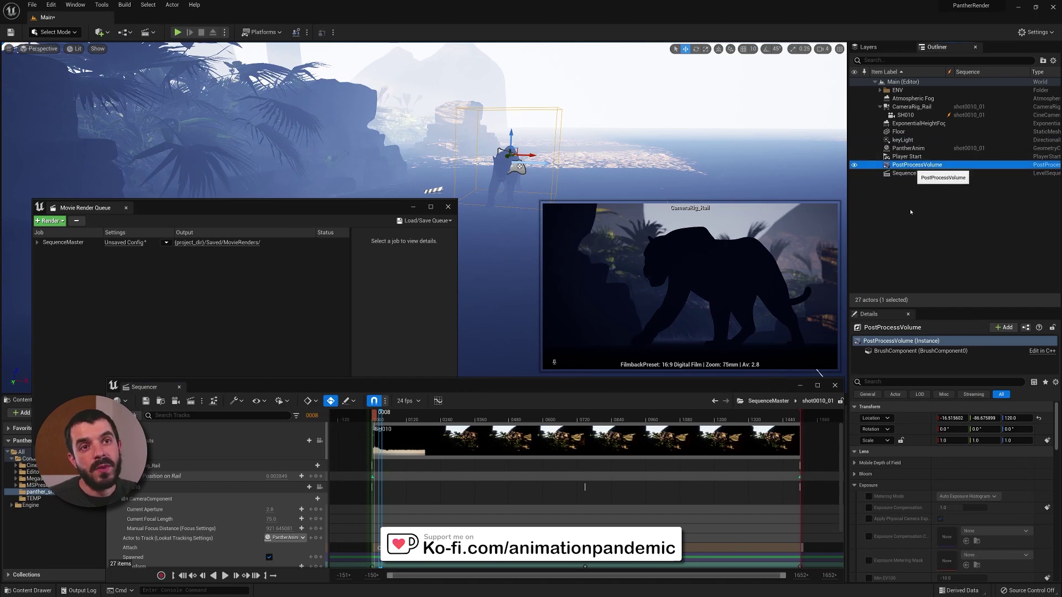
Enable Infinite Extent (Unbound) on the PostProcessVolume
left_click(885, 382)
type("bound")
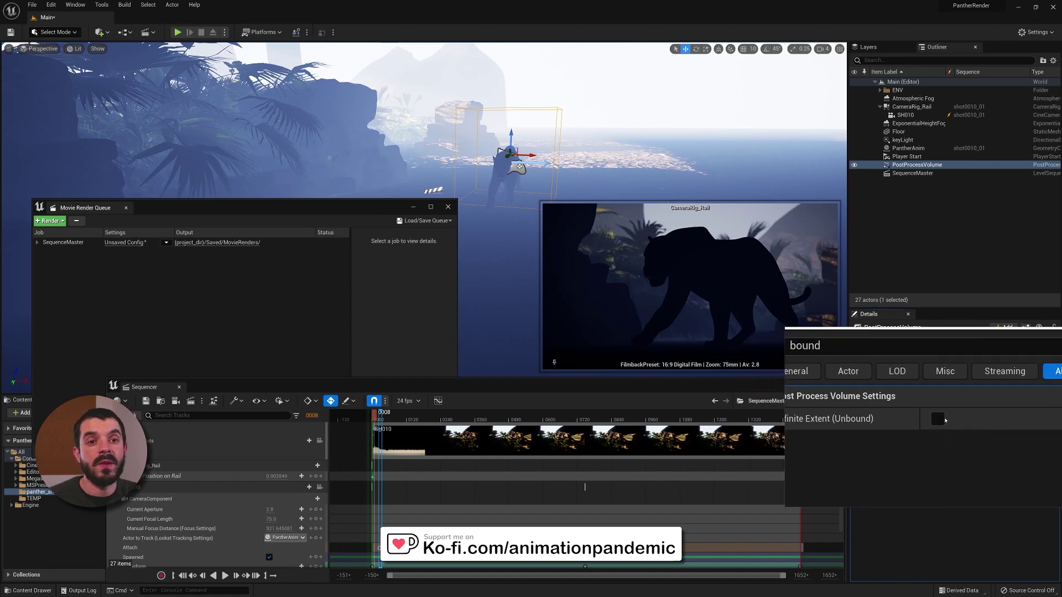
left_click(942, 417)
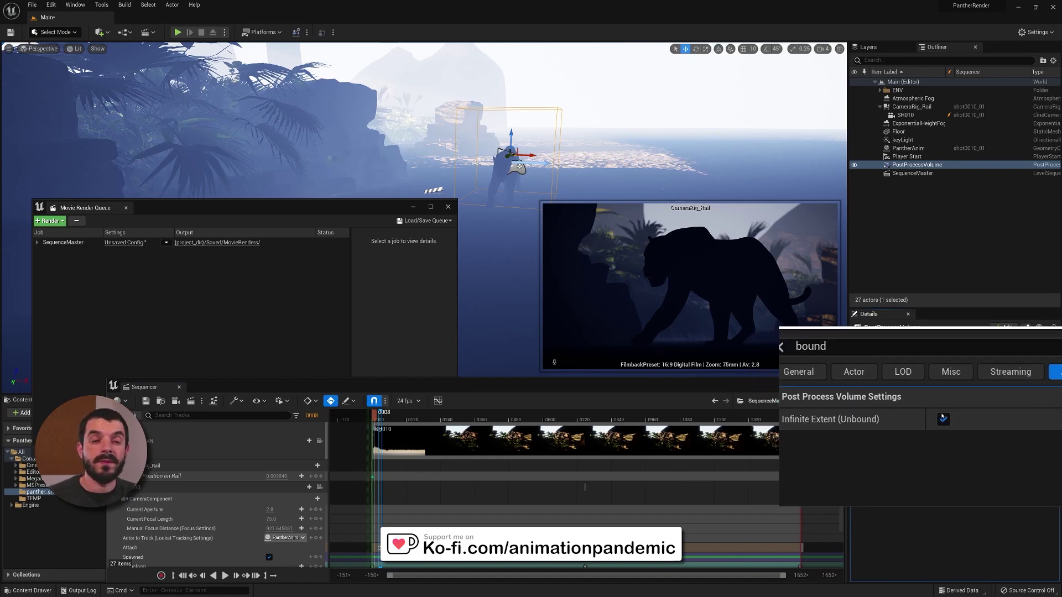
key("Escape")
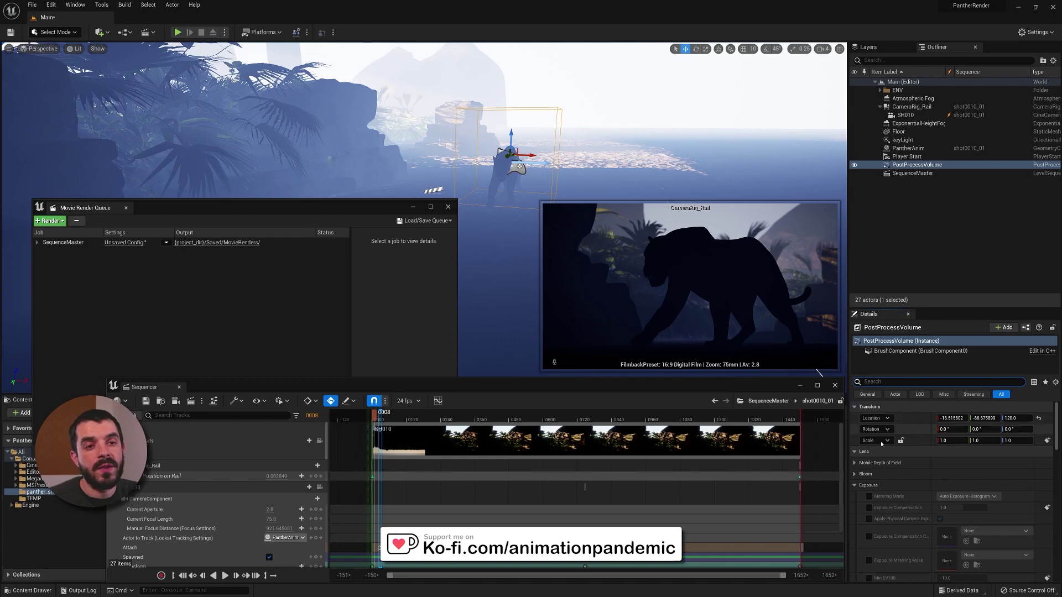
Try the Chromatic Aberration Intensity override on the PostProcessVolume and turn it off again
scroll(874, 466, "down", 3)
scroll(873, 466, "down", 5)
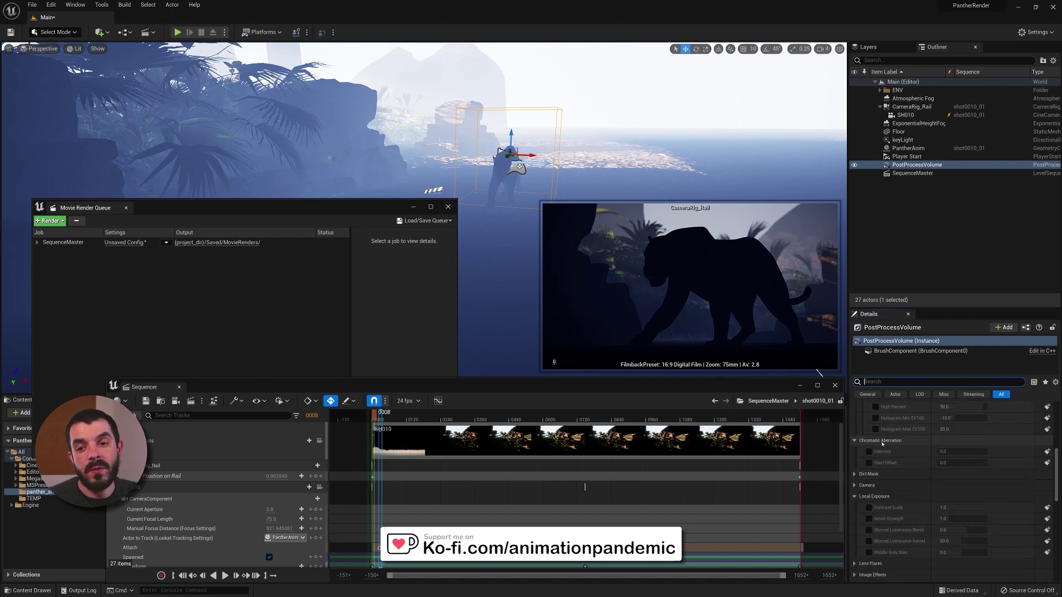
left_click(868, 452)
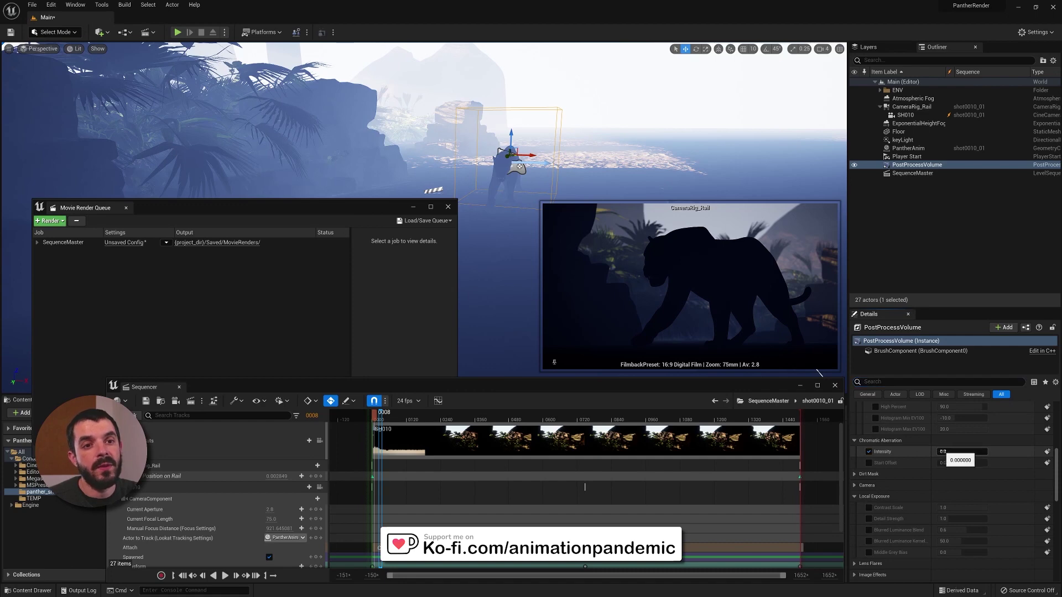
left_click_drag(942, 451, 921, 461)
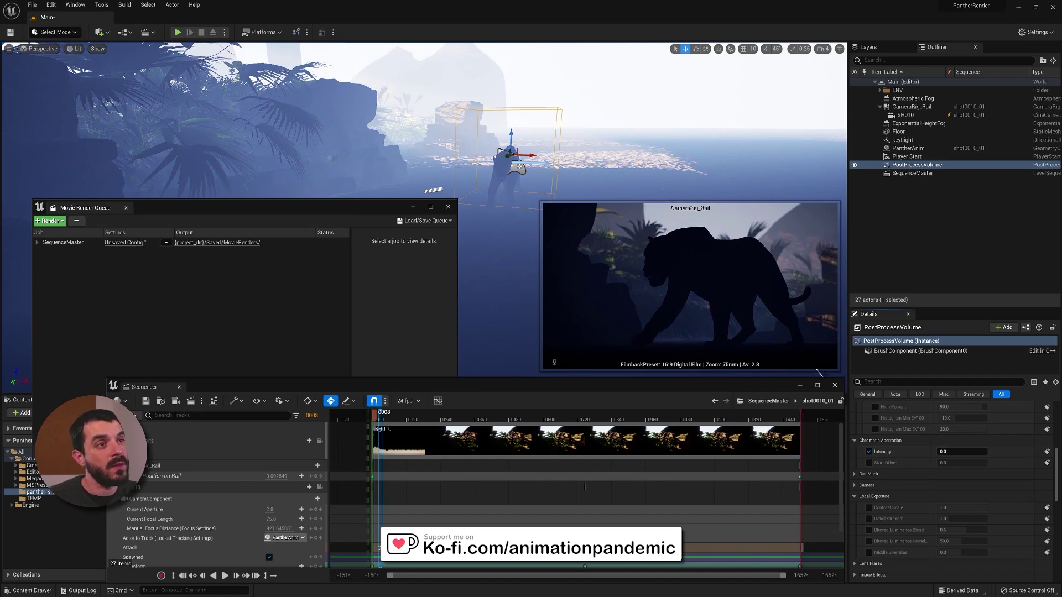
left_click(868, 451)
Enable the PostProcessVolume's Metering Mode, Min EV100 and Max EV100 exposure overrides, setting both EV100 limits to -5
scroll(865, 470, "up", 6)
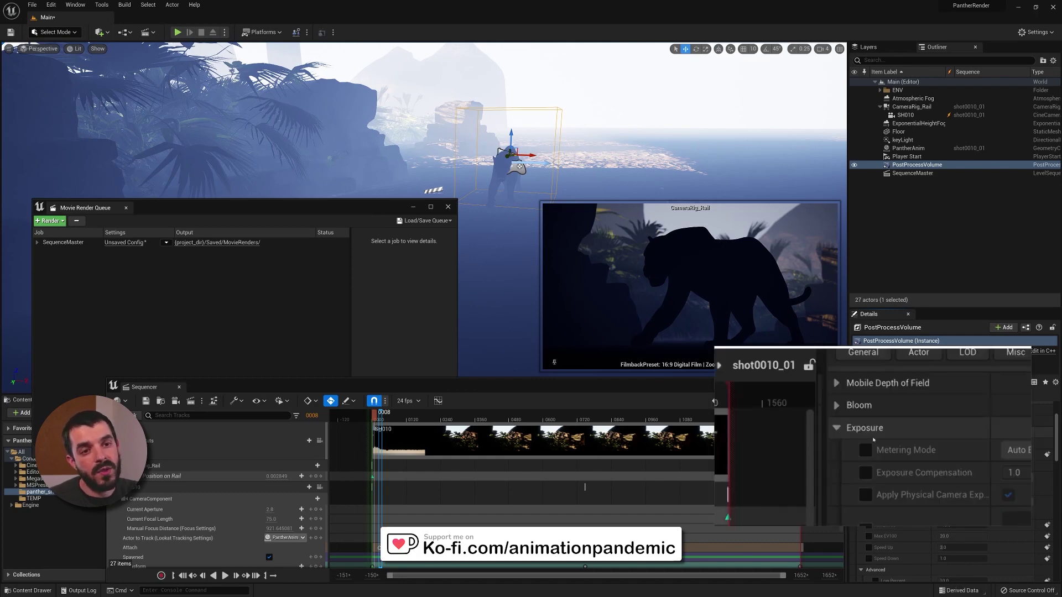
left_click(869, 443)
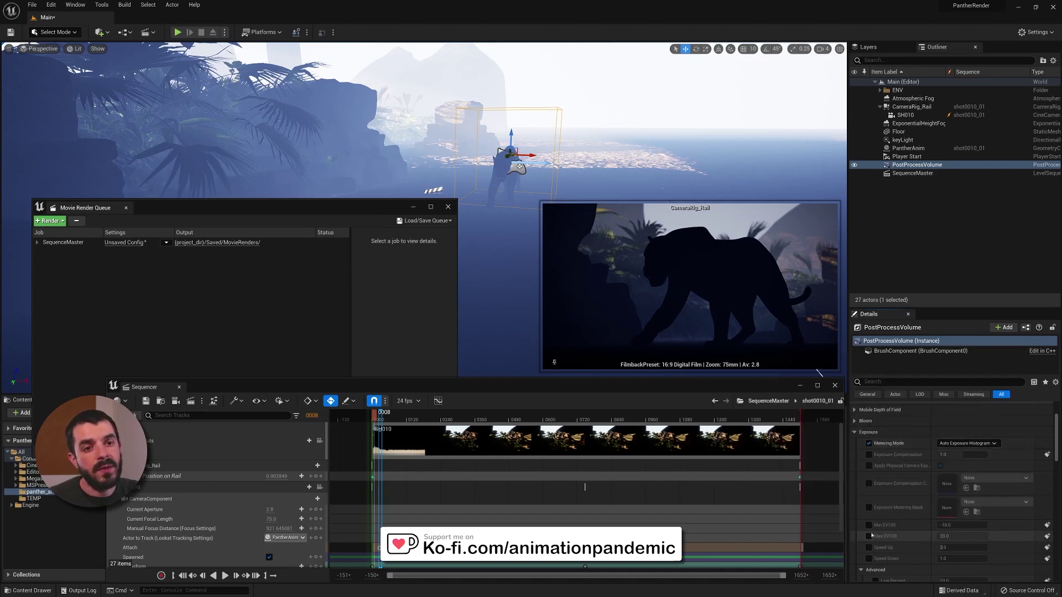
left_click(869, 524)
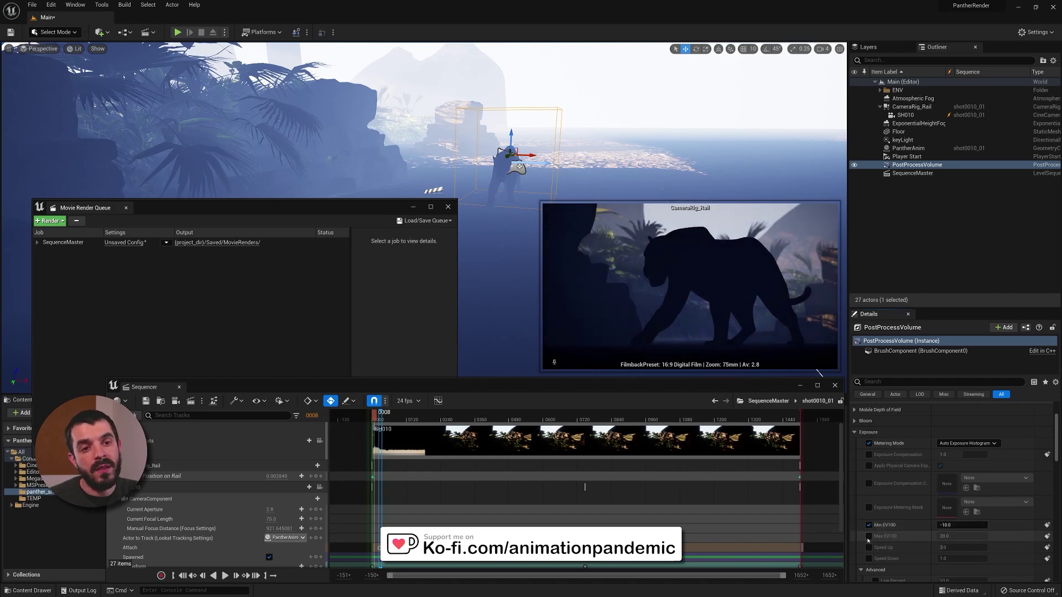
left_click(868, 536)
left_click(946, 525)
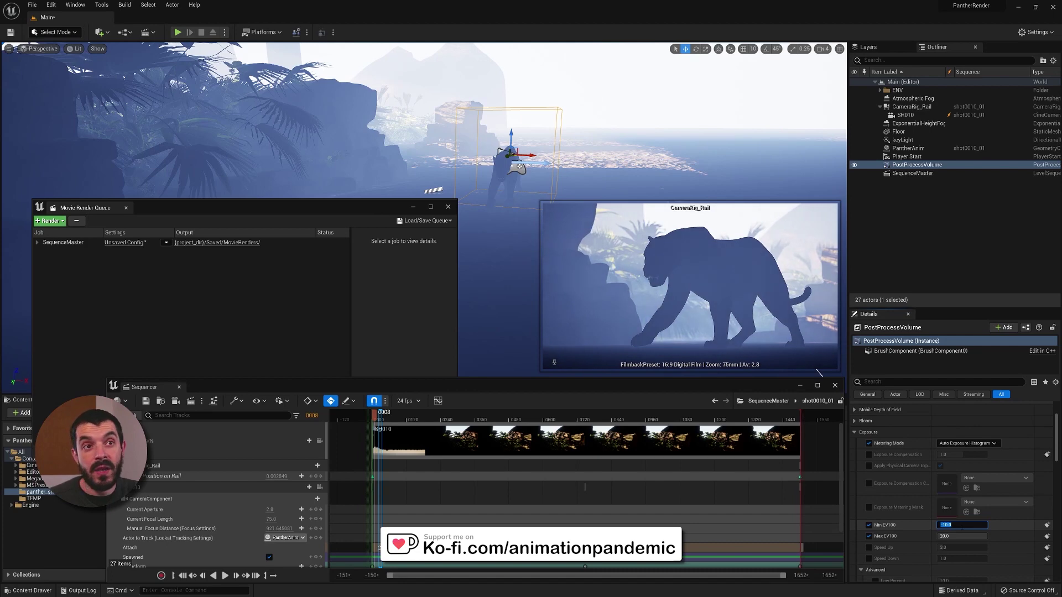
type("-5")
key("Return")
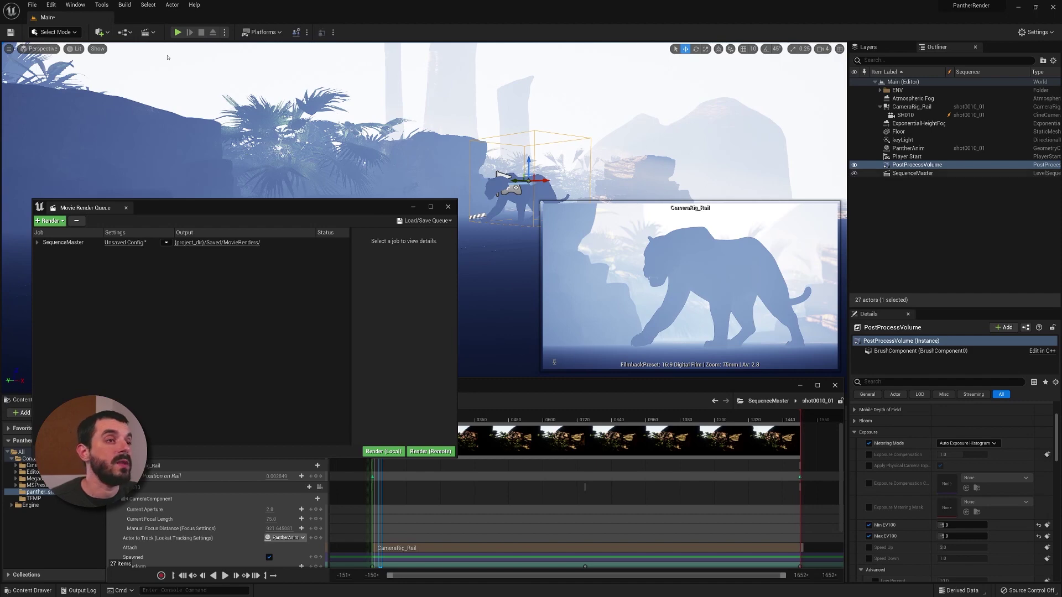
Set the viewport's own EV100 exposure value to 1
left_click(70, 50)
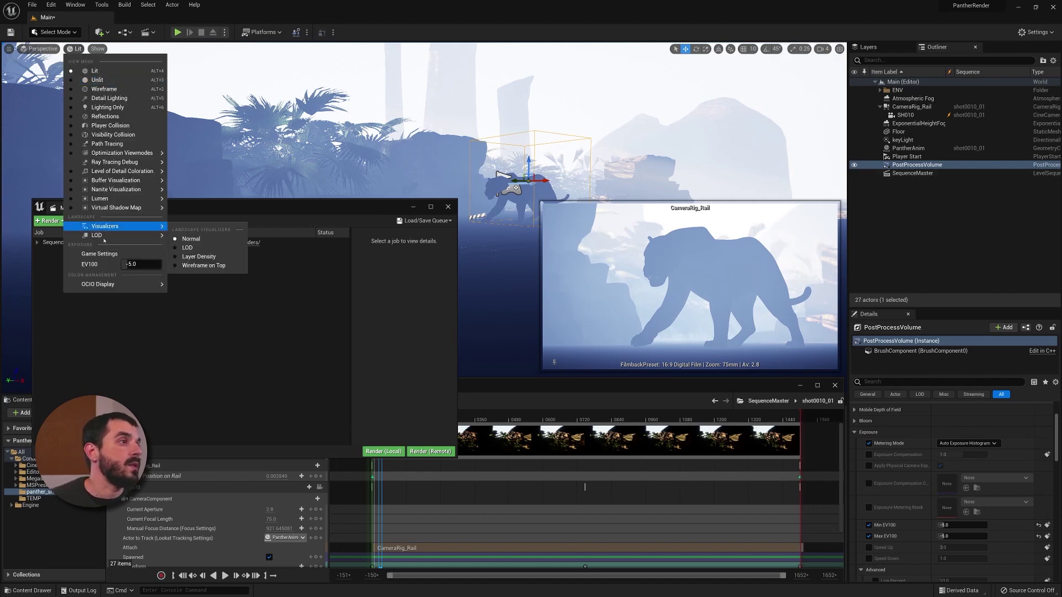
left_click(135, 264)
type("5")
key("Return")
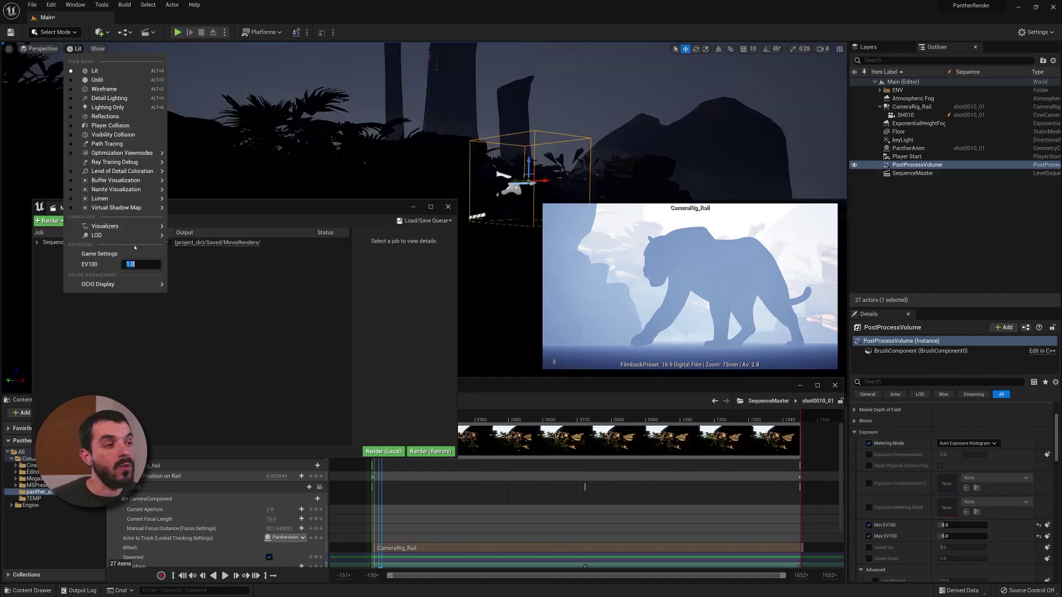
key("Escape")
Set the PostProcessVolume's Min EV100 and Max EV100 to 1 and review the available Metering Mode options
type("1")
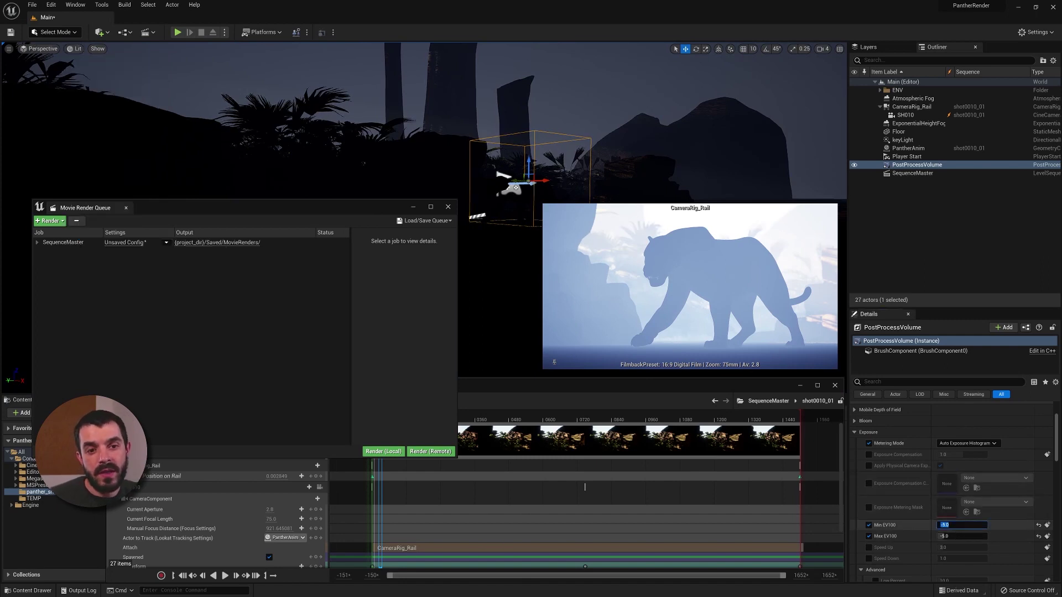
key("Tab")
type("1")
key("Return")
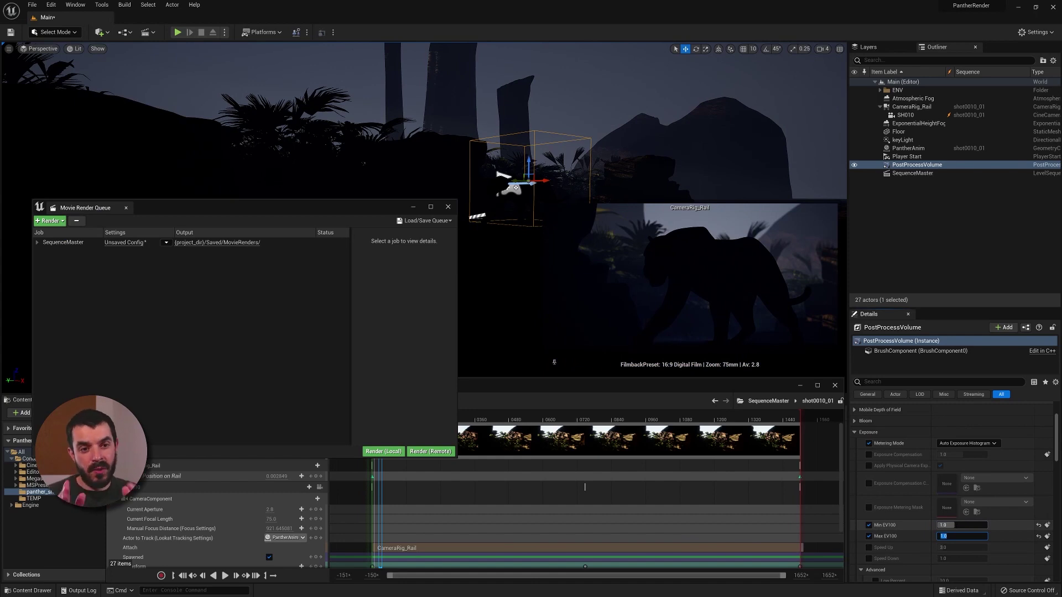
left_click(967, 443)
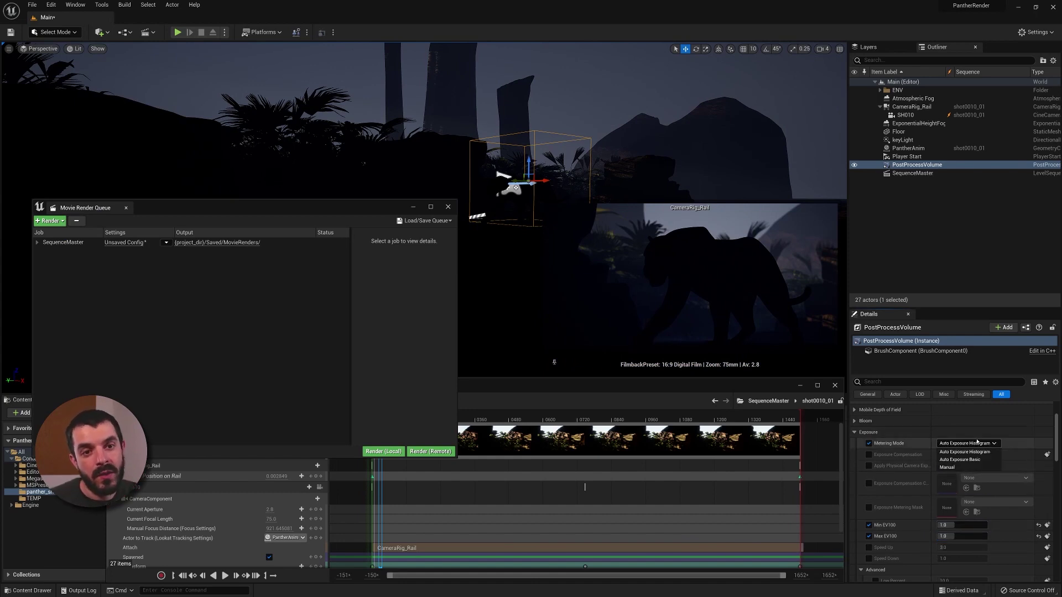
left_click(966, 466)
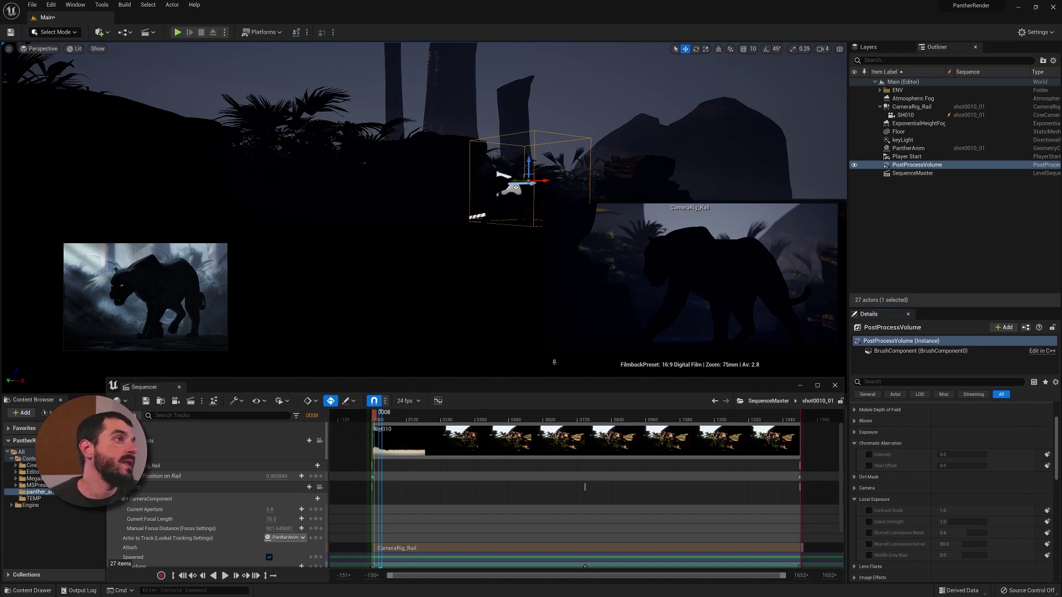
Open the Movie Render Queue and move its window clear of the panther reference image
left_click(76, 5)
mouse_move(103, 29)
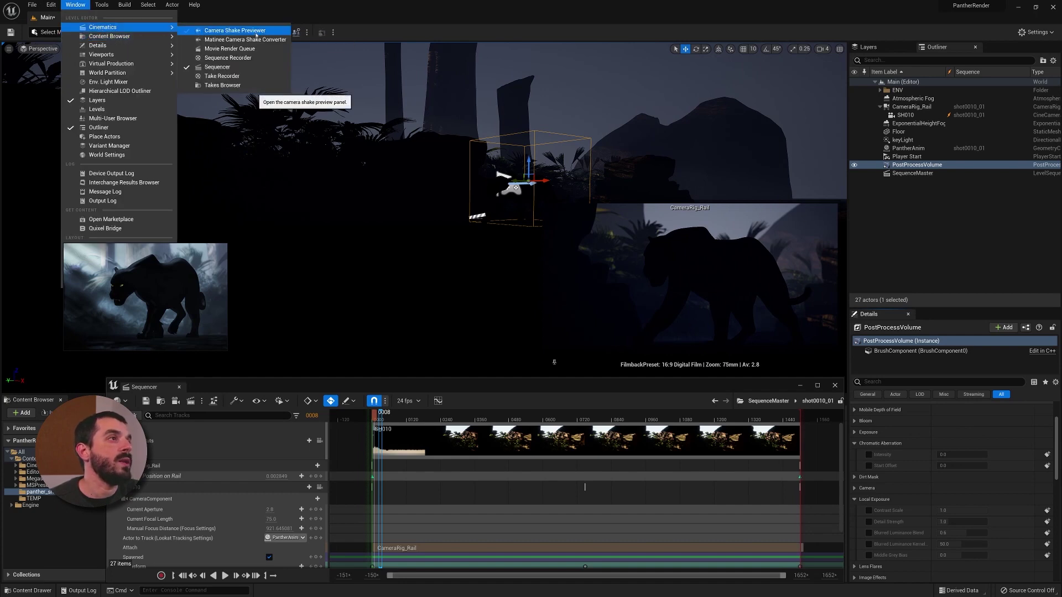
left_click(230, 49)
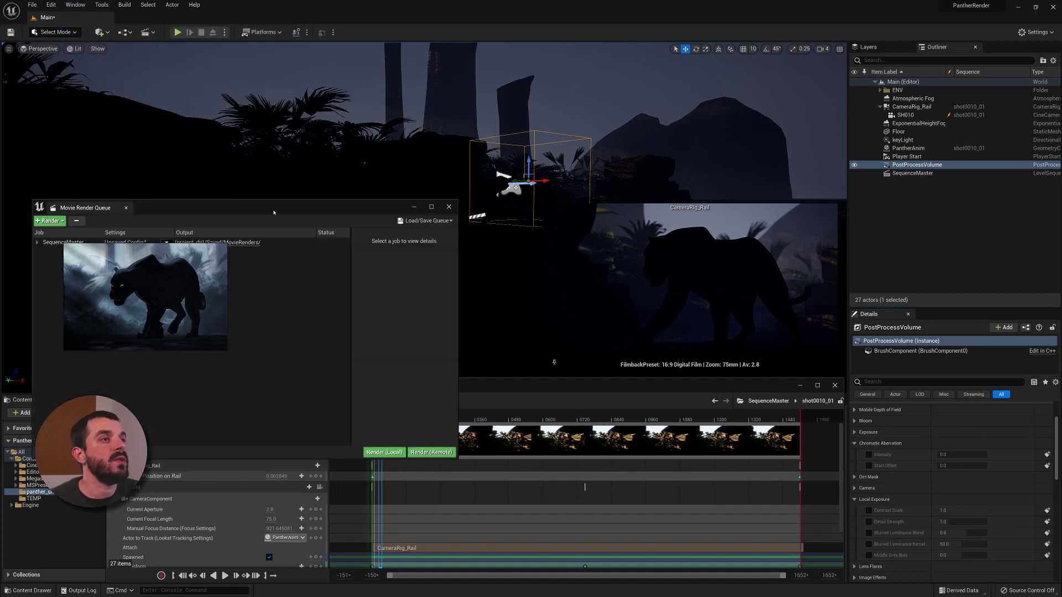
left_click_drag(273, 212, 564, 196)
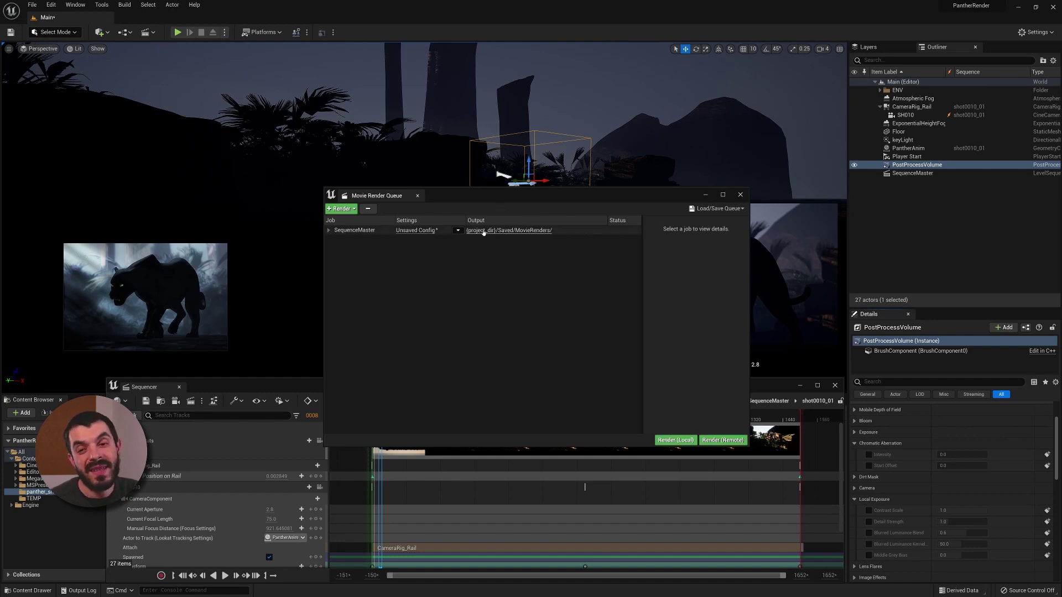
left_click_drag(387, 195, 280, 294)
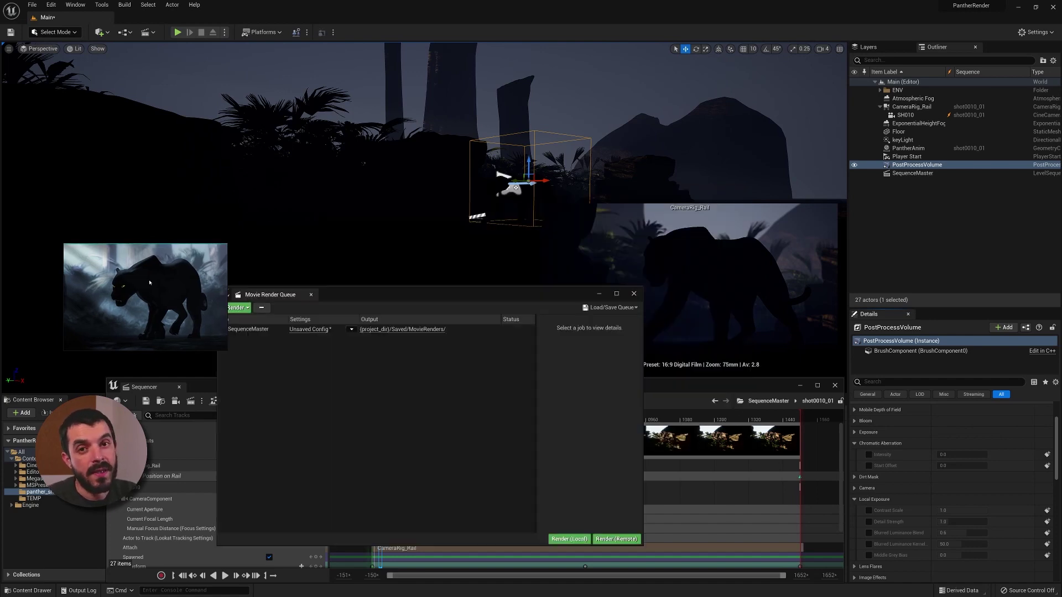